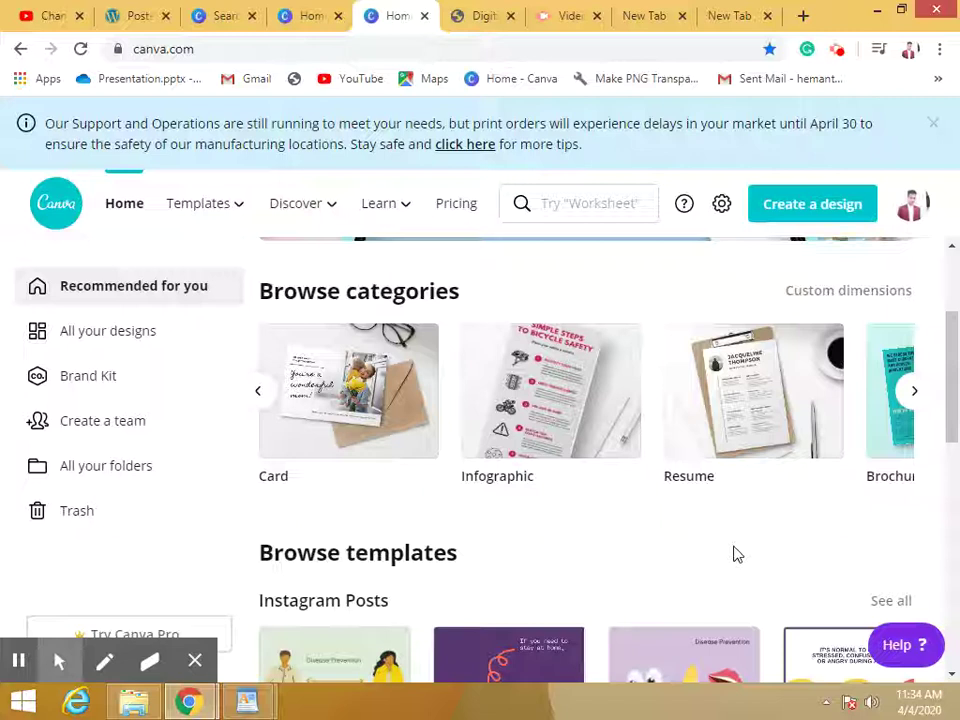
Step: Create a new resume design and apply the first Graphic Design Resume template, with the purple gradient header and round photo
left_click(693, 482)
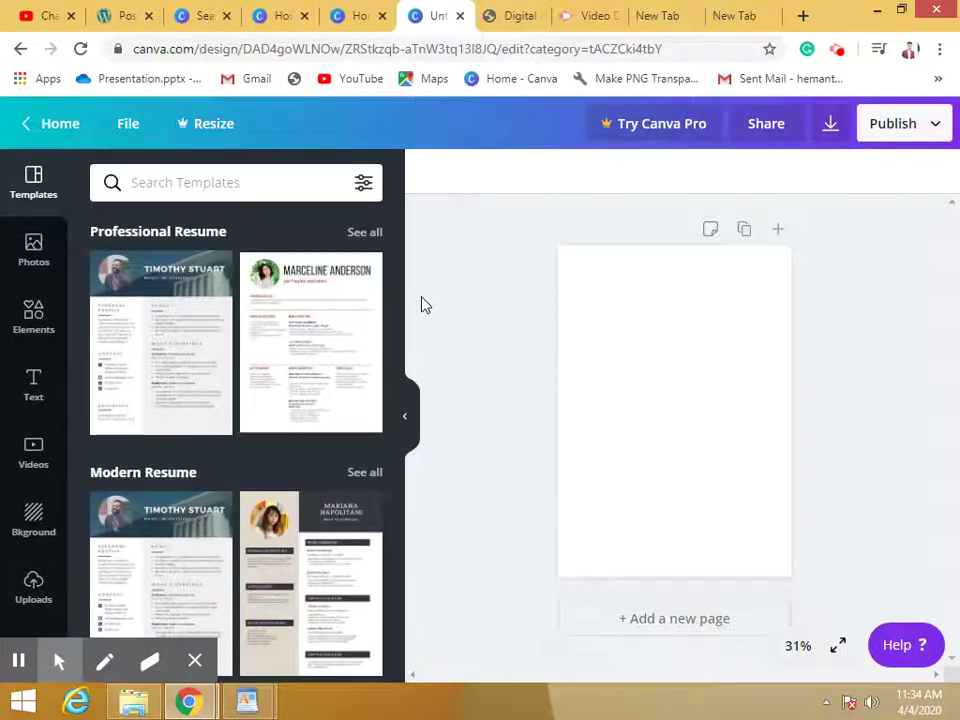
left_click(398, 244)
left_click_drag(398, 244, 396, 536)
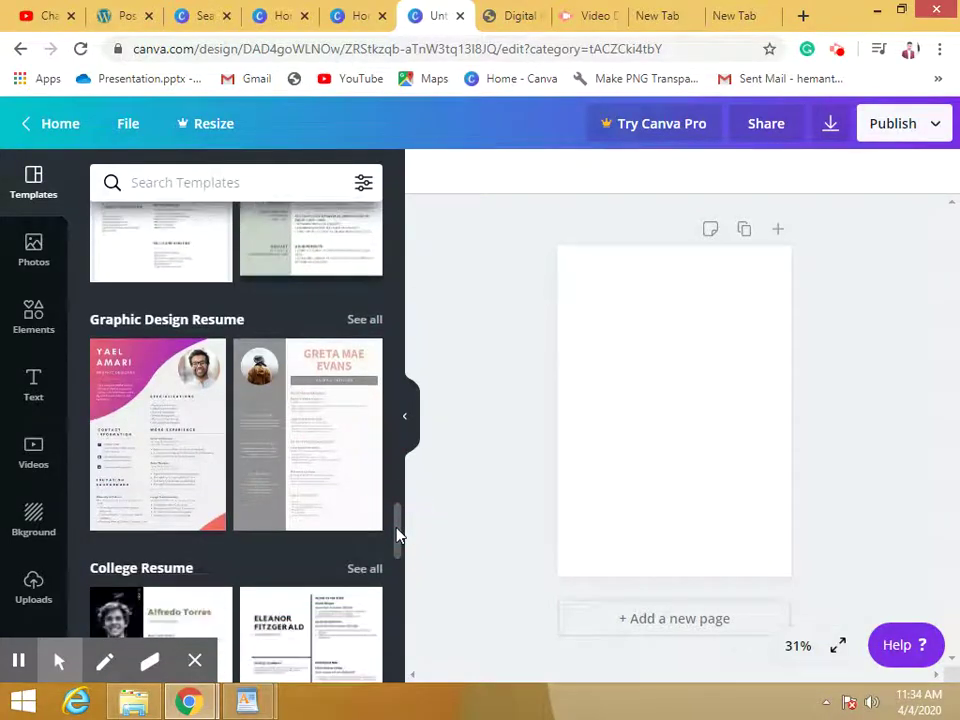
left_click(184, 466)
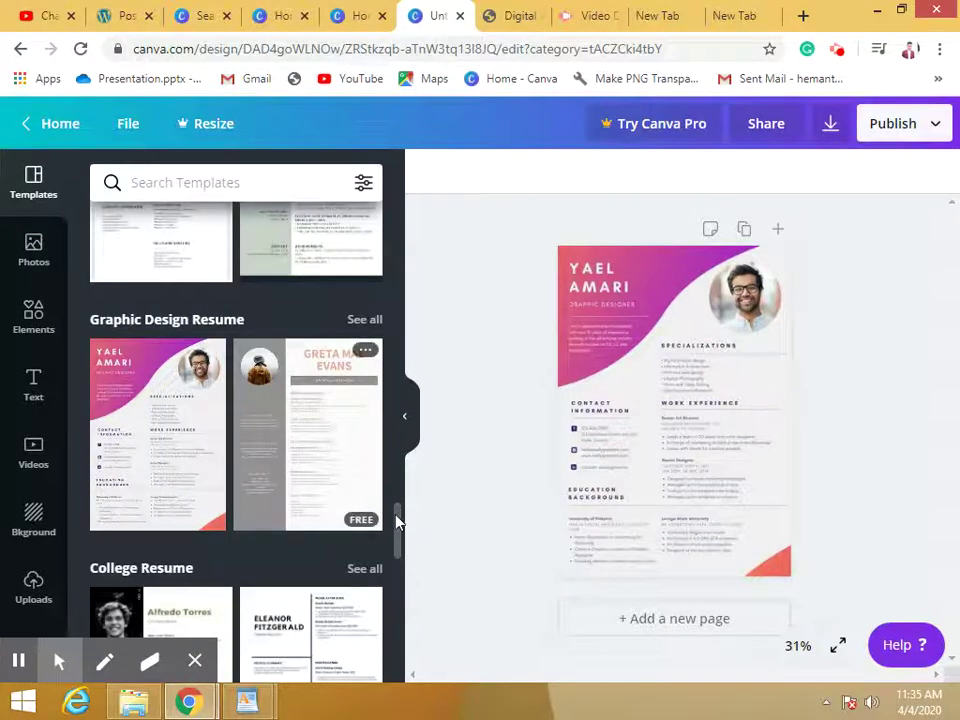
left_click_drag(398, 519, 396, 482)
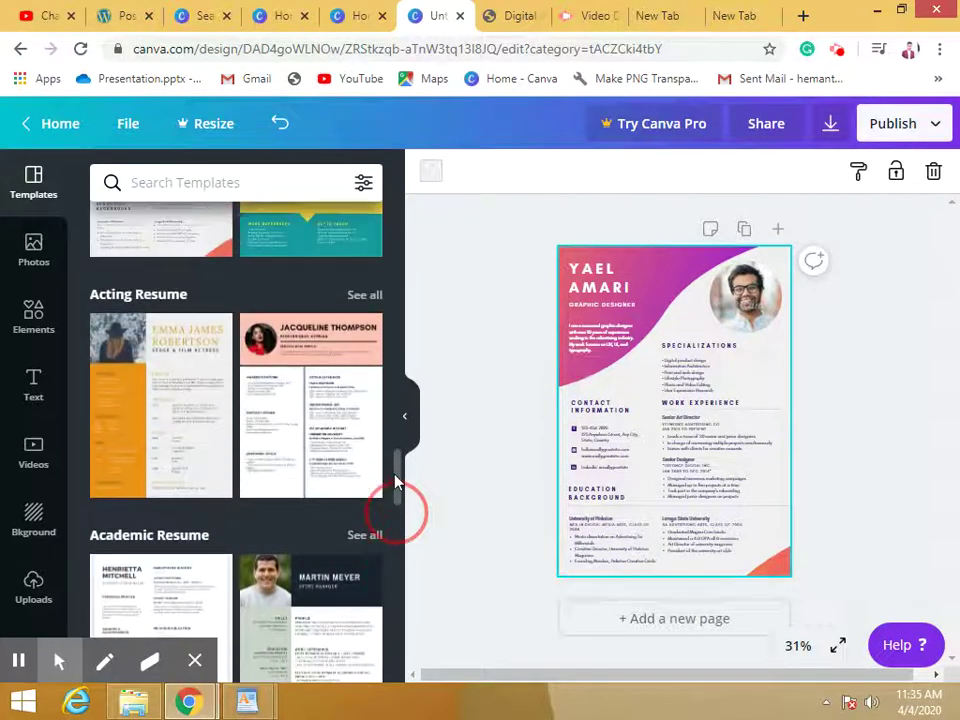
Step: Set the page zoom to 75% and collapse the template library to enlarge the editing area
left_click(798, 648)
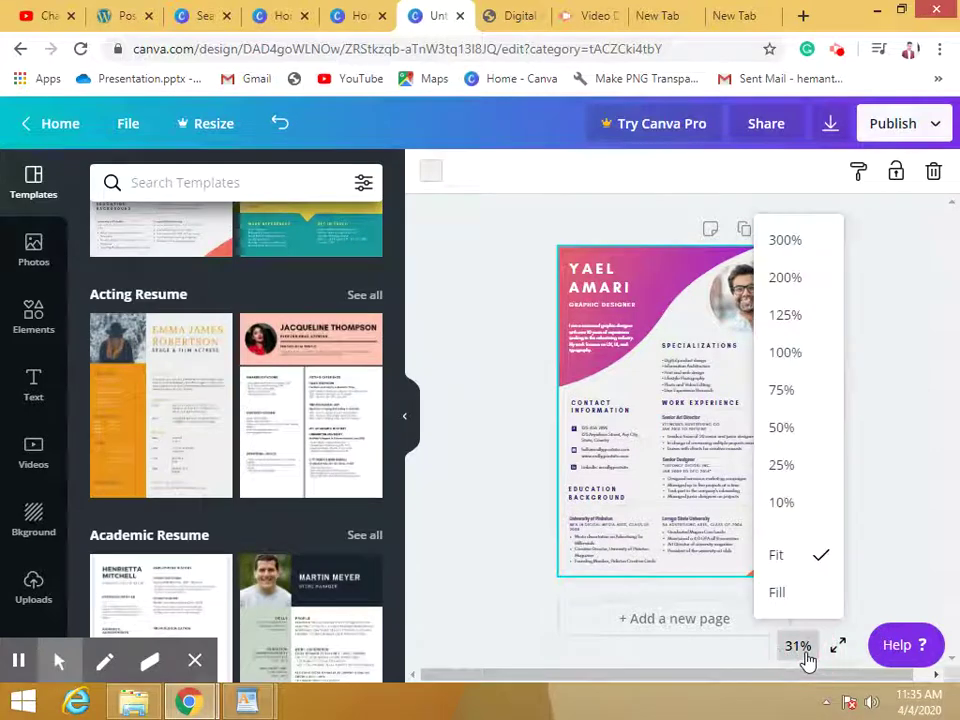
left_click(785, 353)
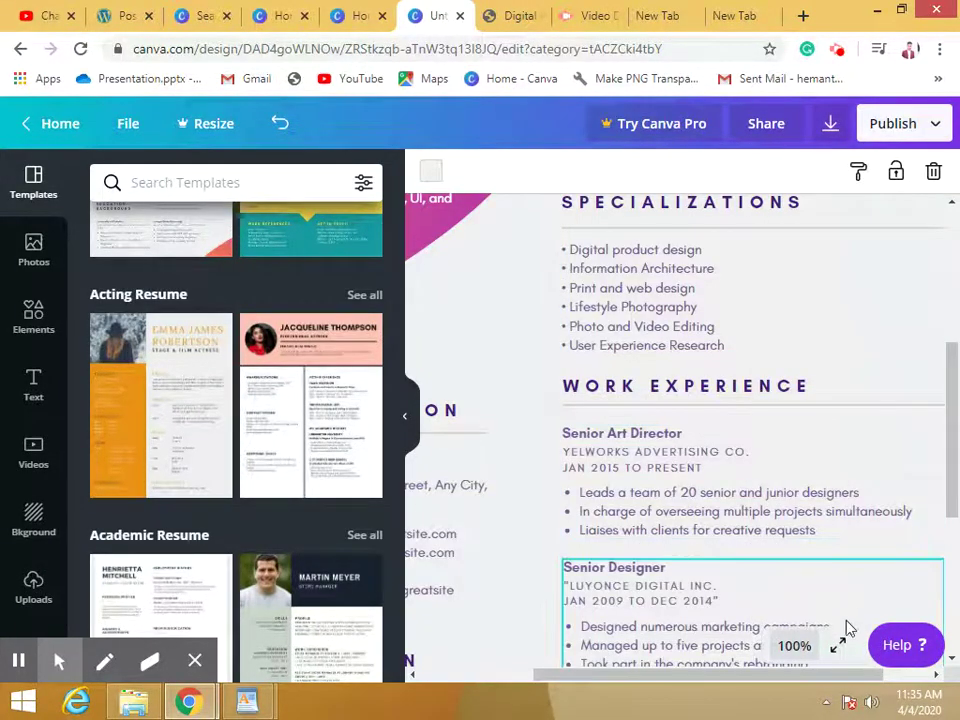
left_click(797, 646)
left_click(786, 389)
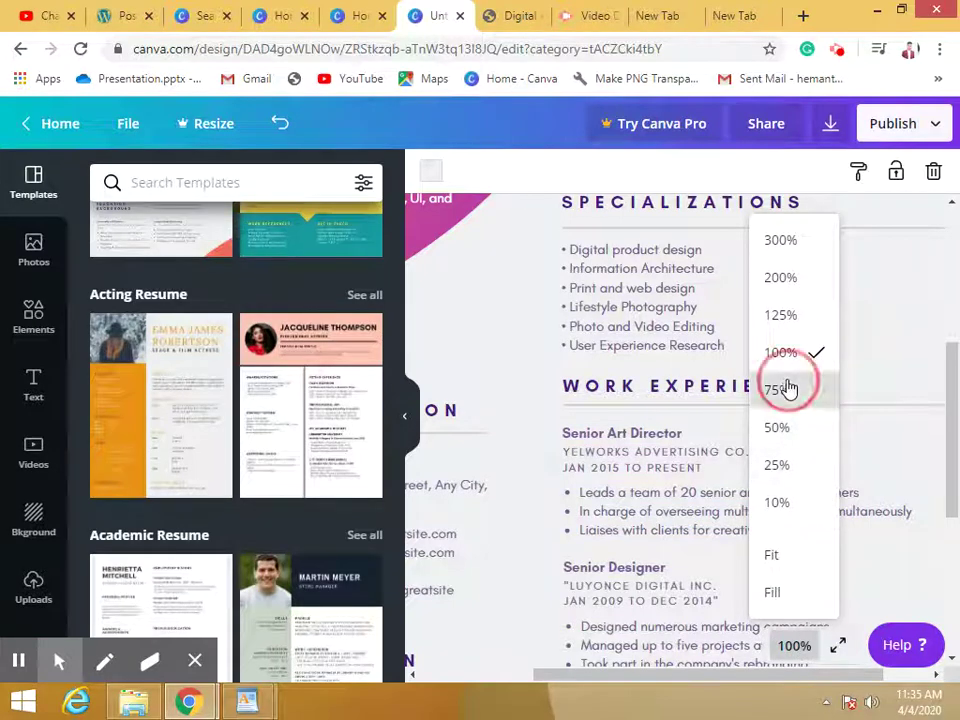
left_click(928, 414)
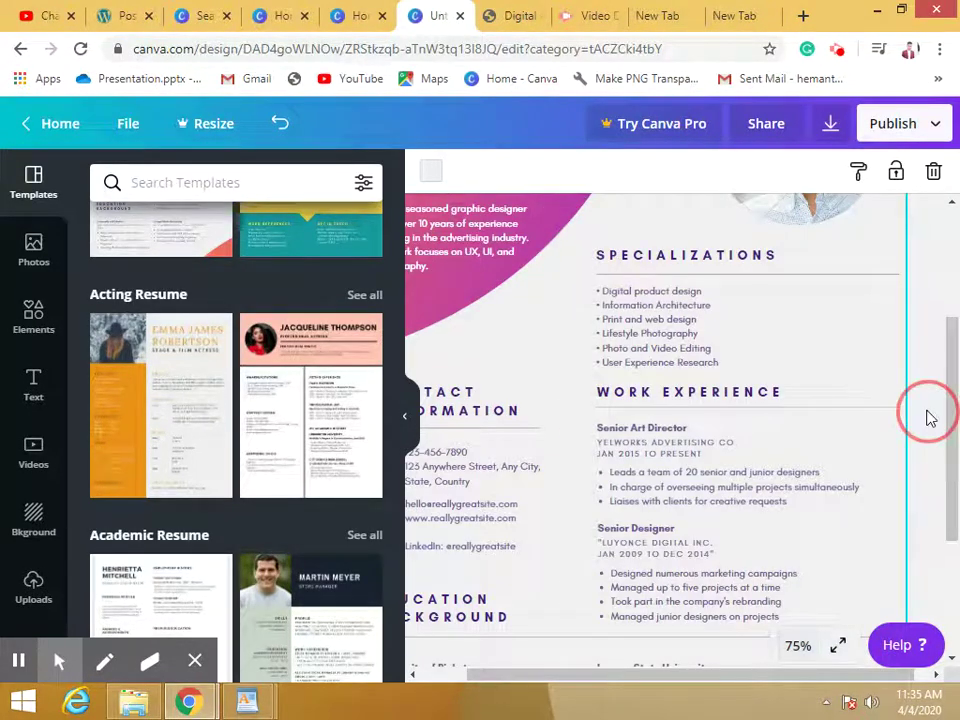
scroll(392, 426, "up", 5)
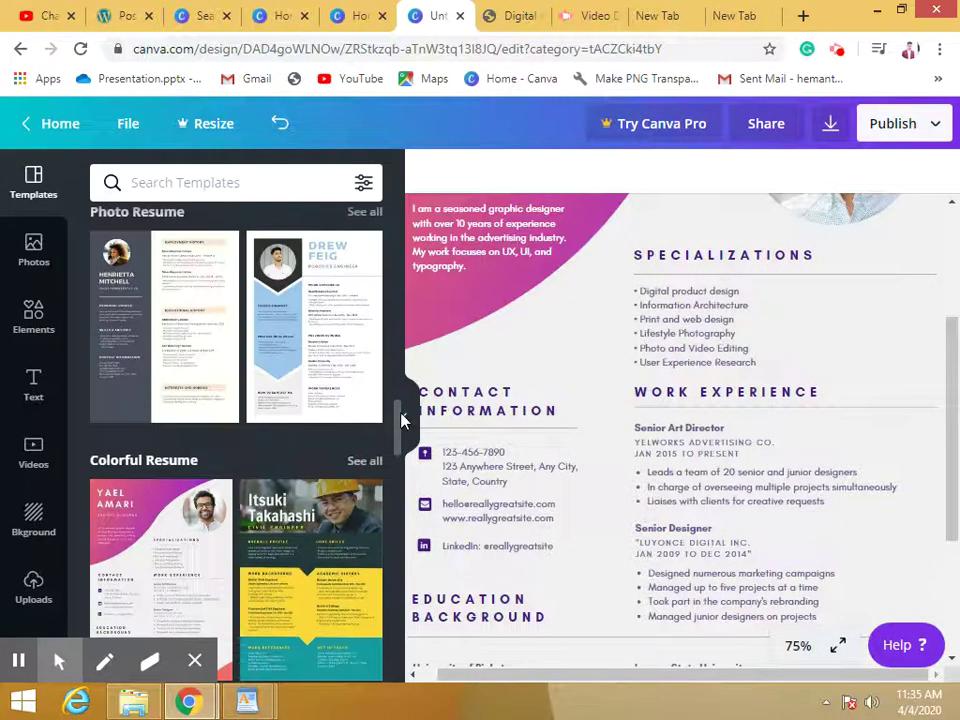
left_click(407, 420)
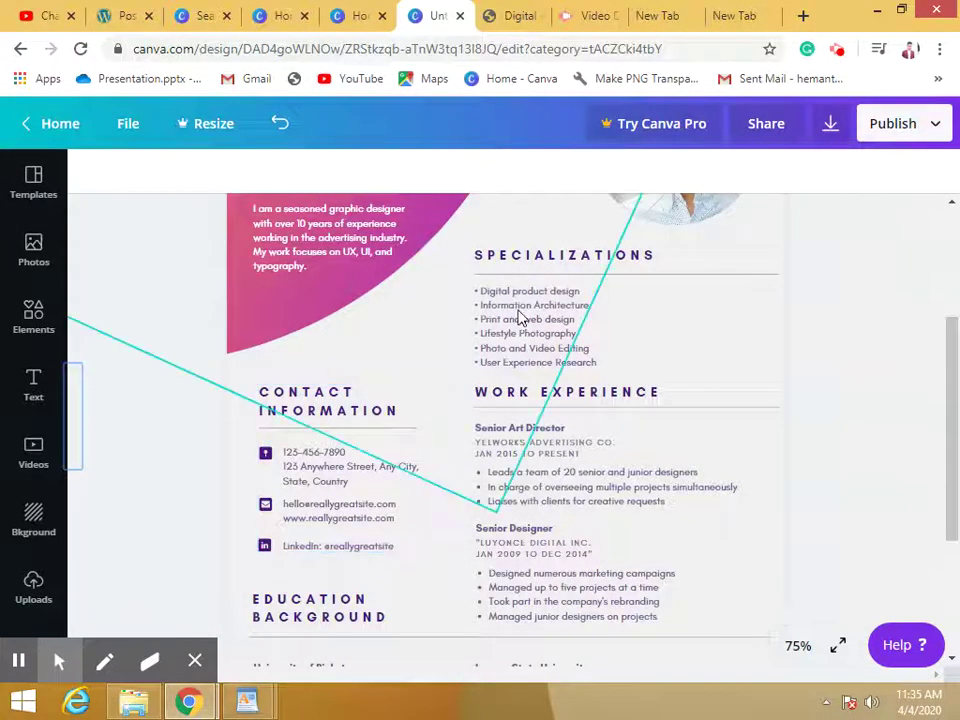
left_click_drag(950, 433, 949, 318)
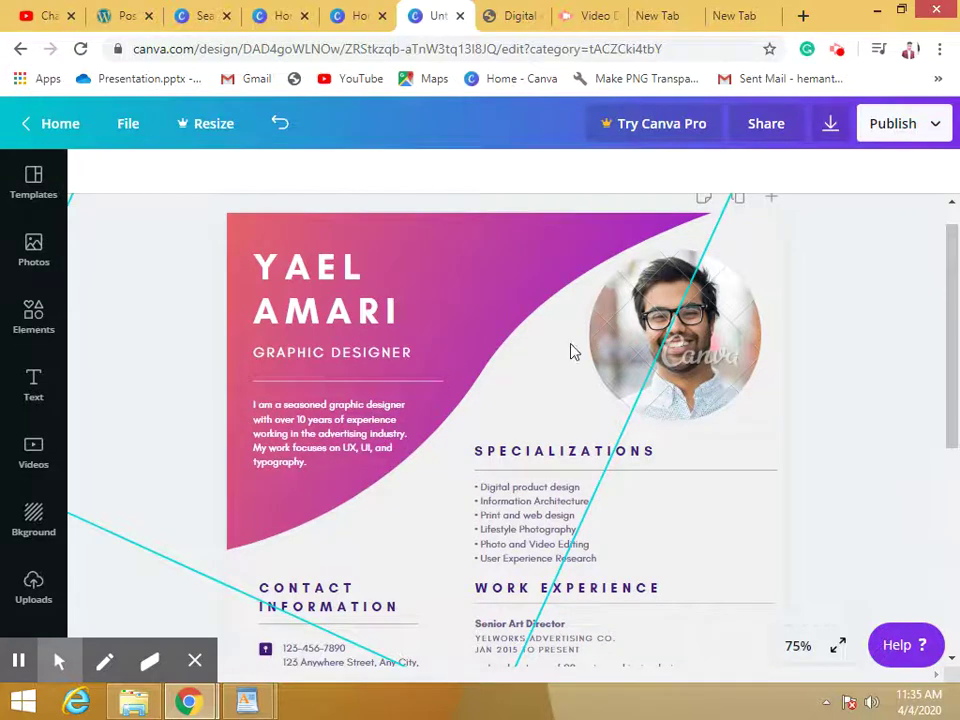
Step: Try removing the portrait photo from its circular frame, and undo the removal
left_click(668, 350)
key("Delete")
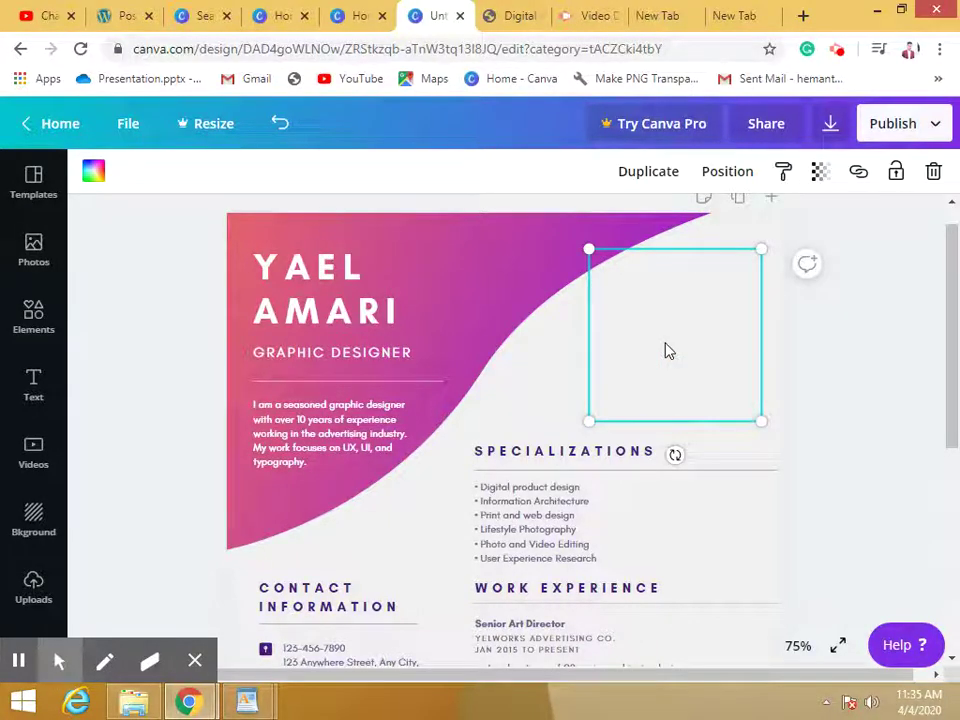
left_click(821, 377)
left_click(699, 344)
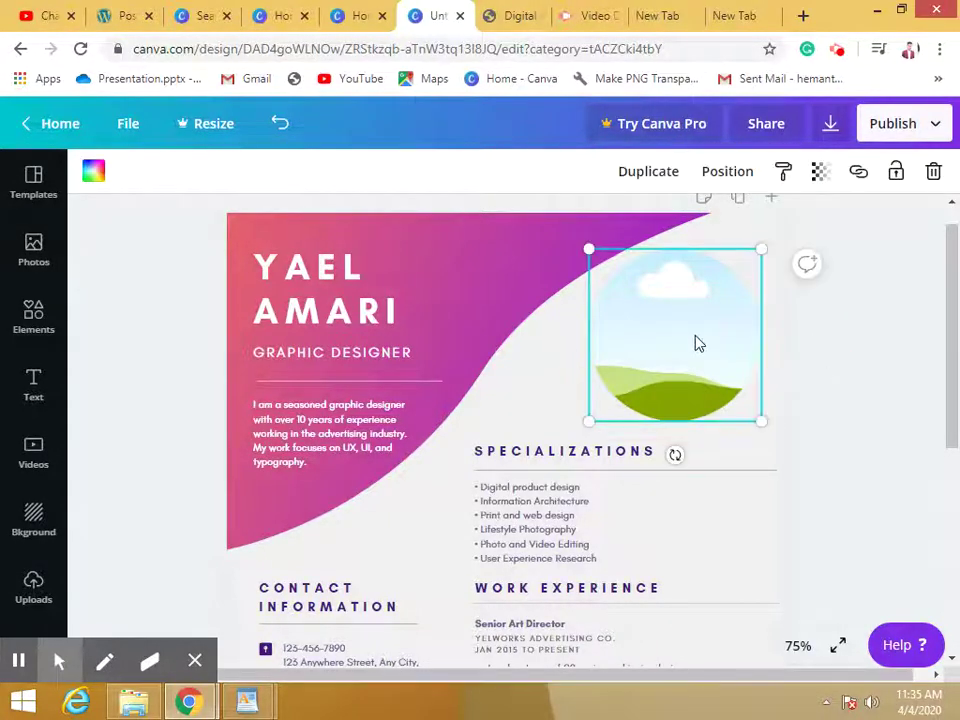
key("ctrl+z")
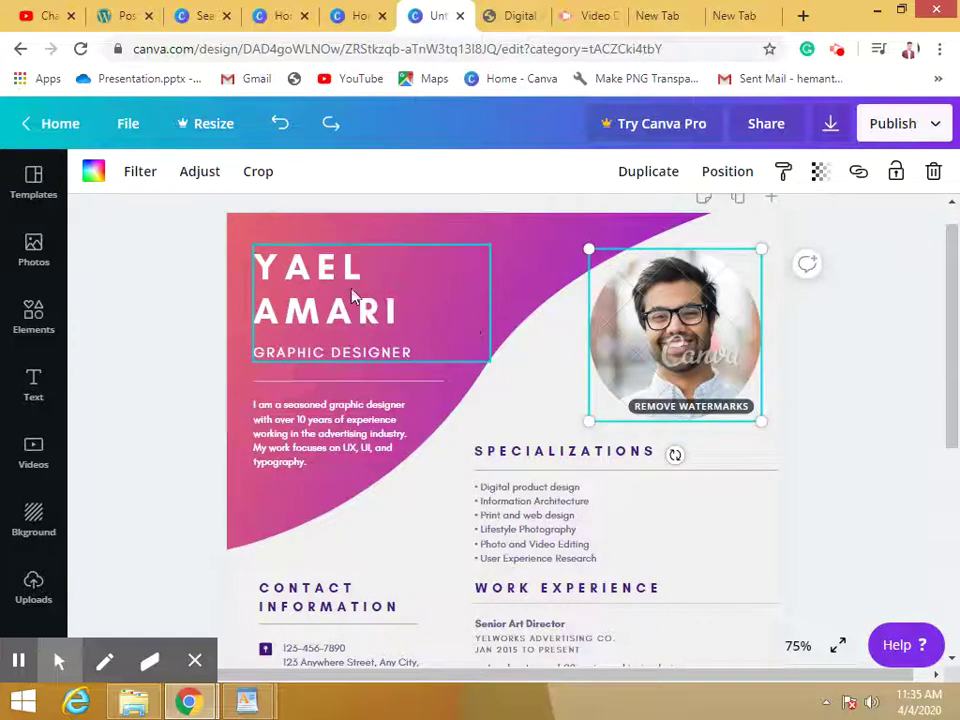
Step: Try deleting the name heading and its job title from the resume header, and undo the deletions
left_click(352, 294)
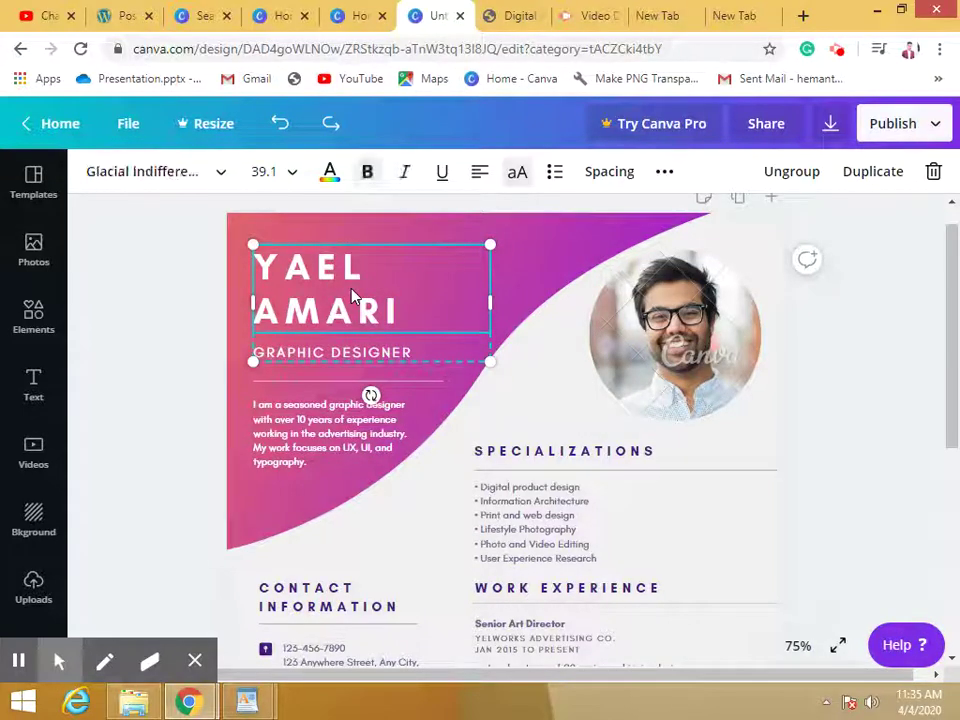
key("Delete")
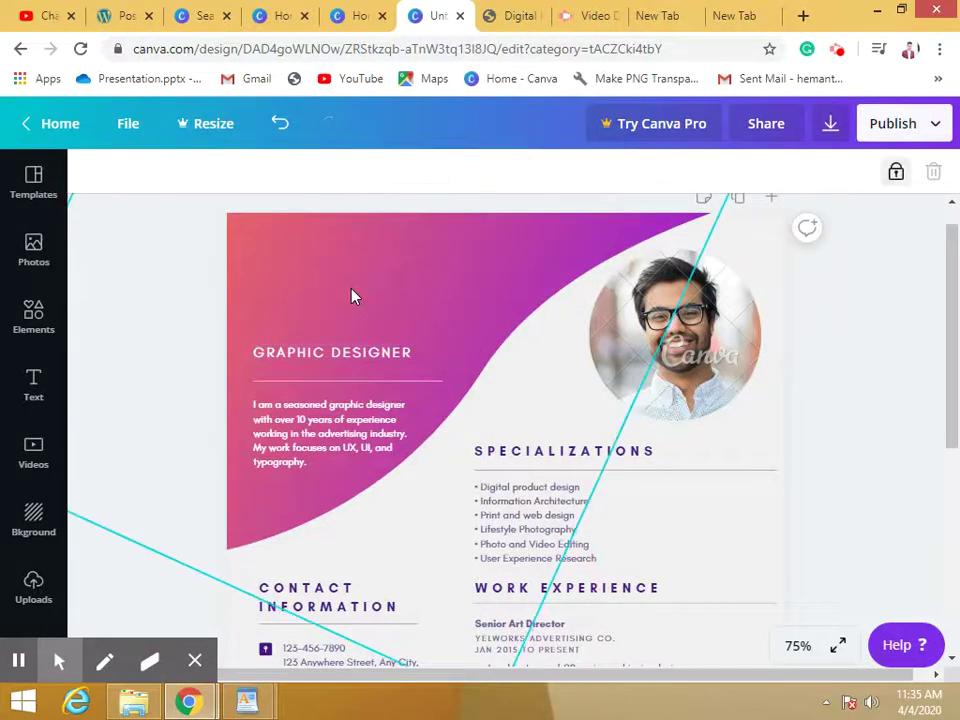
key("ctrl+z")
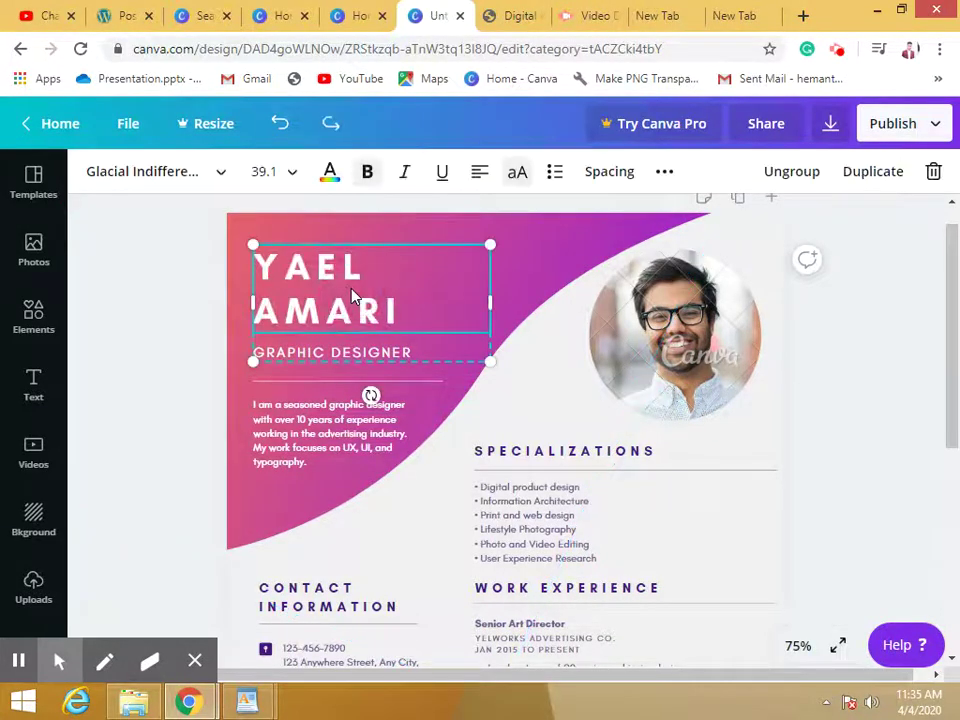
key("Delete")
key("Escape")
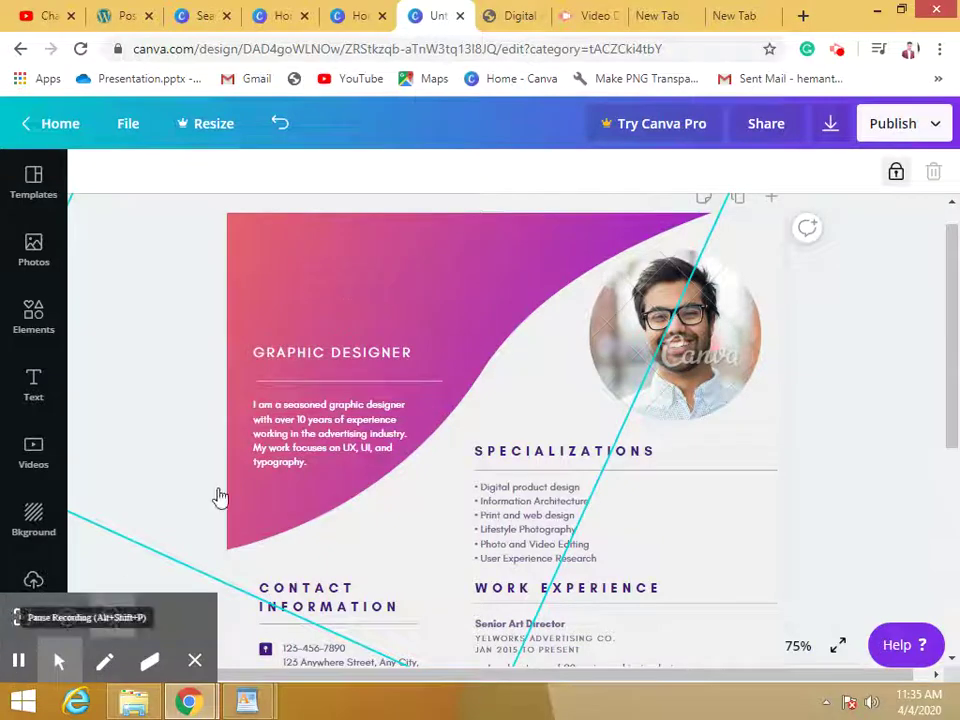
key("ctrl+z")
key("ctrl+z")
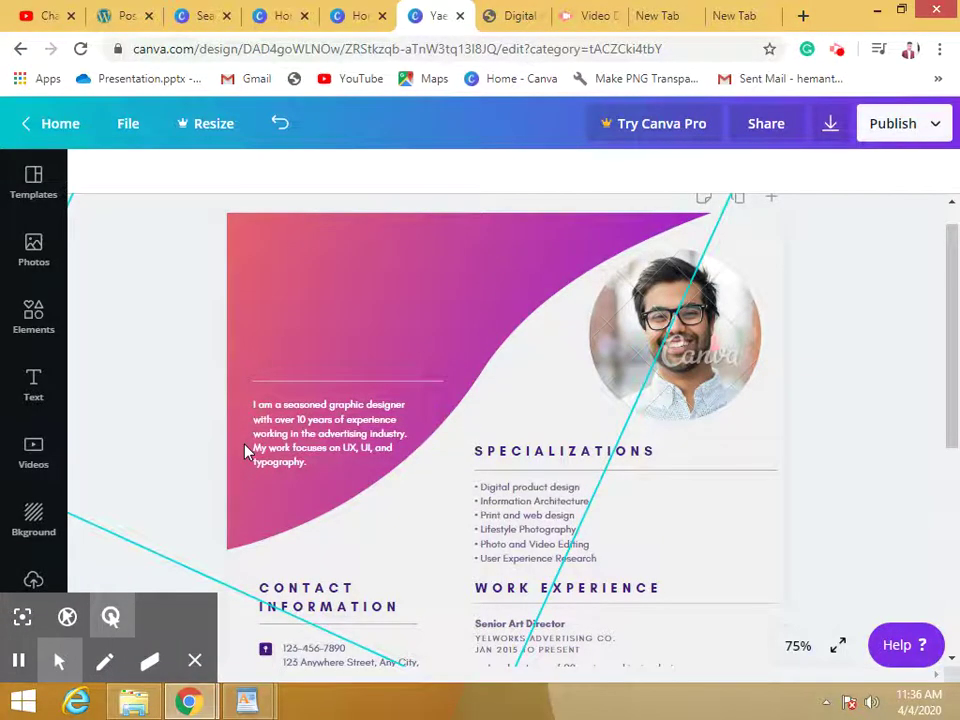
key("ctrl+z")
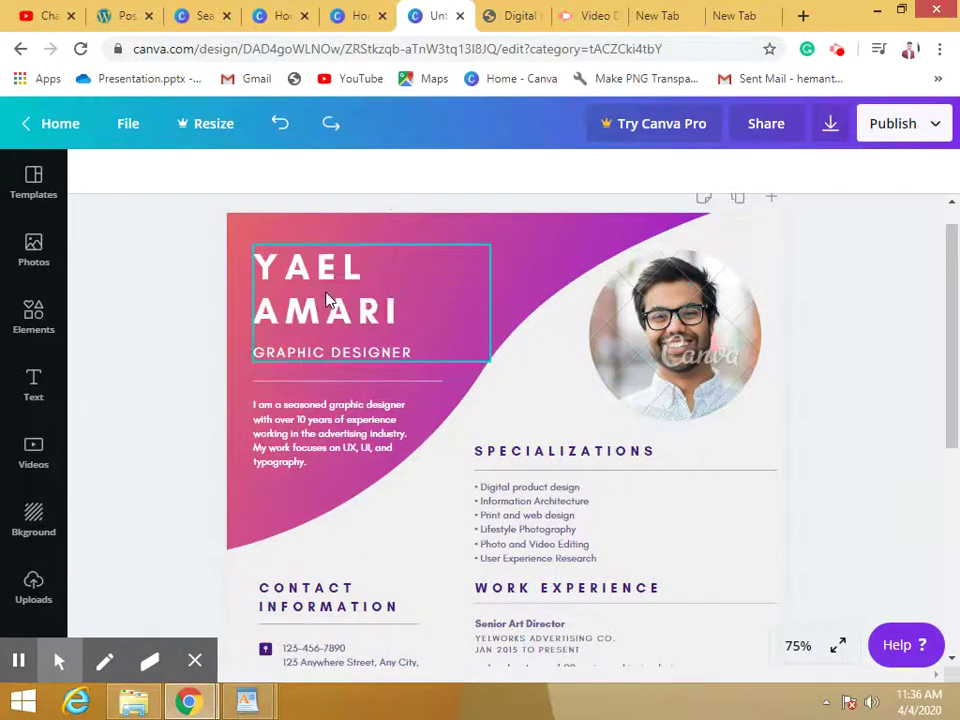
Step: Replace the name heading in the resume header with the candidate's first name in capitals
left_click(326, 297)
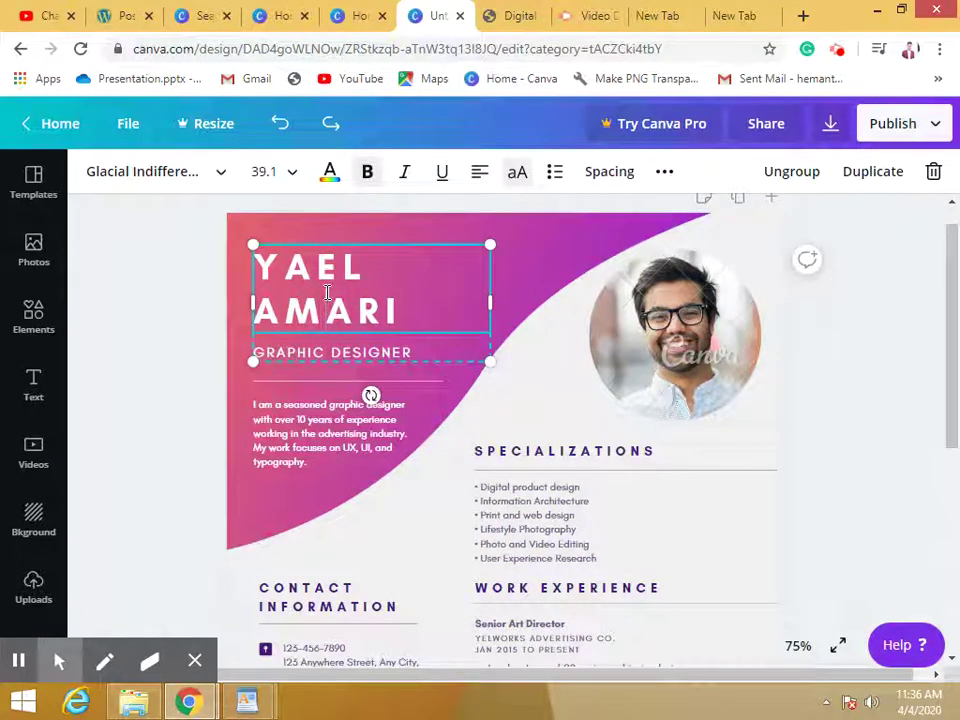
key("BackSpace")
key("BackSpace")
key("Right")
key("Right")
key("Right")
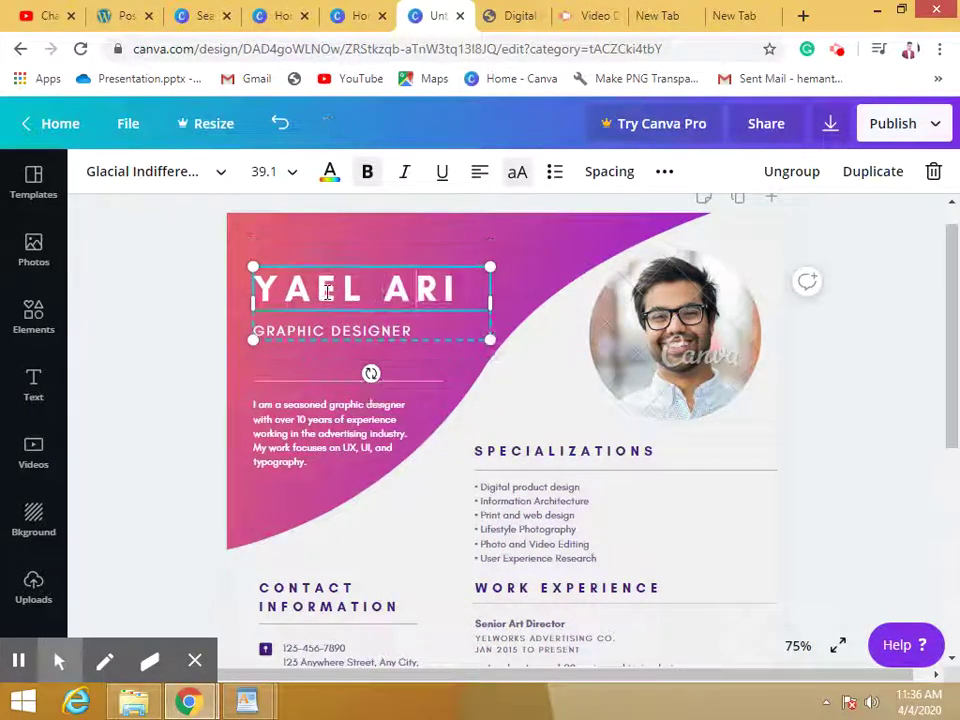
key("BackSpace")
key("BackSpace")
key("BackSpace")
key("BackSpace")
key("BackSpace")
key("BackSpace")
key("BackSpace")
key("BackSpace")
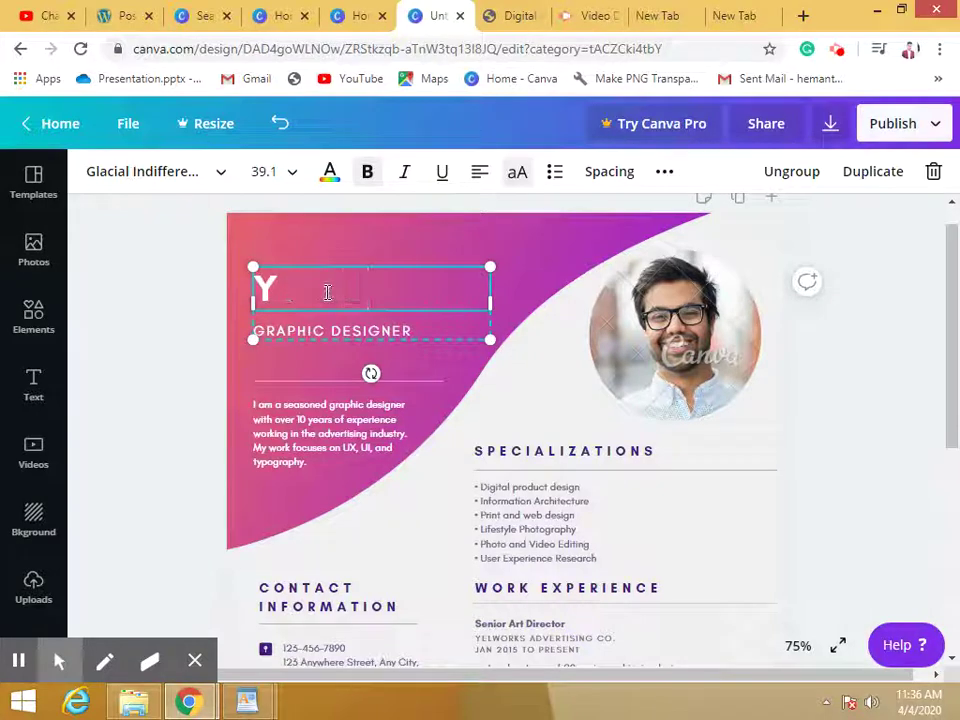
type("H")
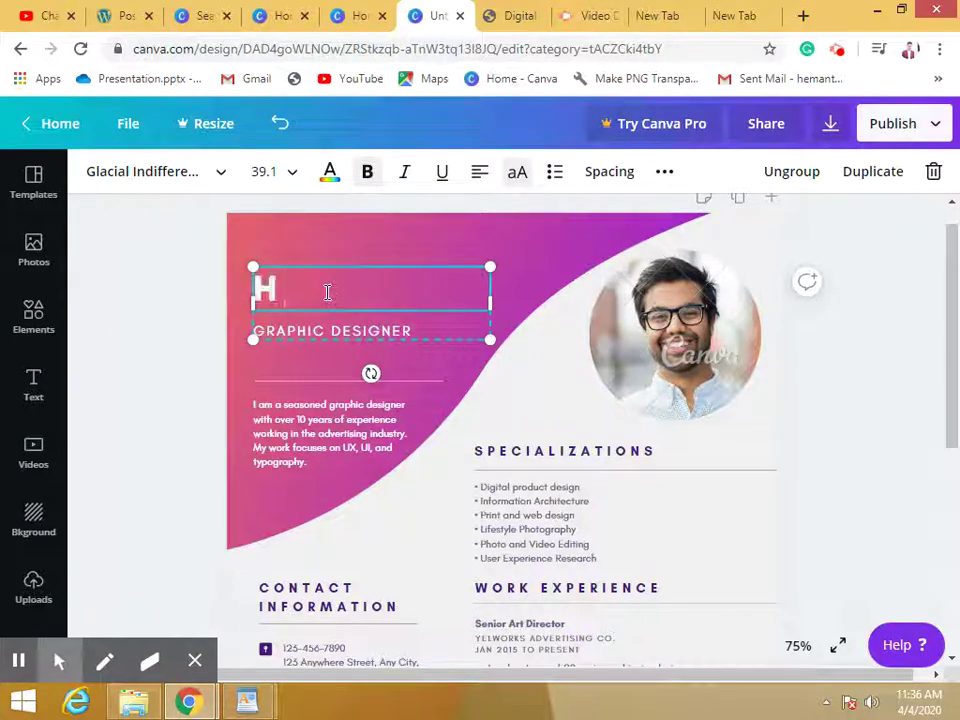
type("MAN")
key("BackSpace")
key("BackSpace")
key("BackSpace")
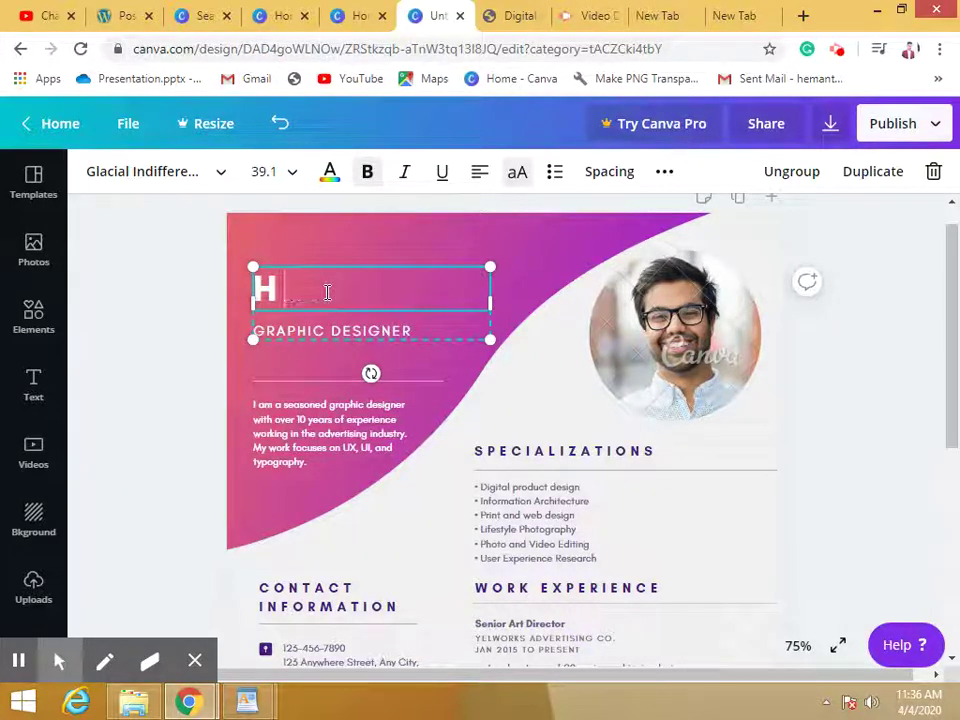
type("EMANT")
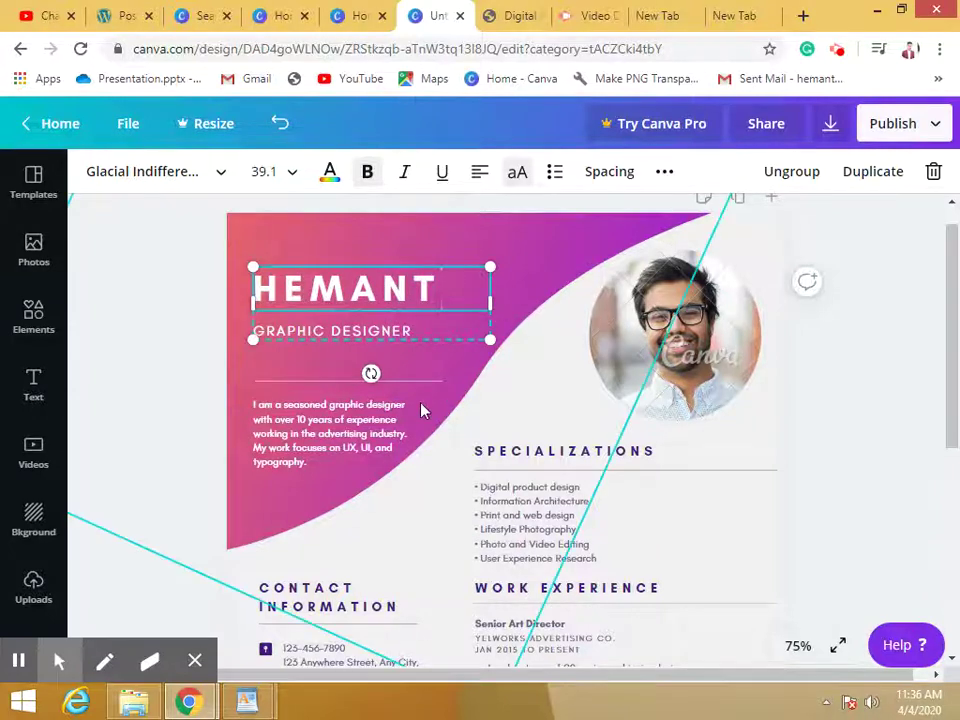
Step: Open the profile summary paragraph in the purple header for text editing, and leave its wording as is
left_click(367, 418)
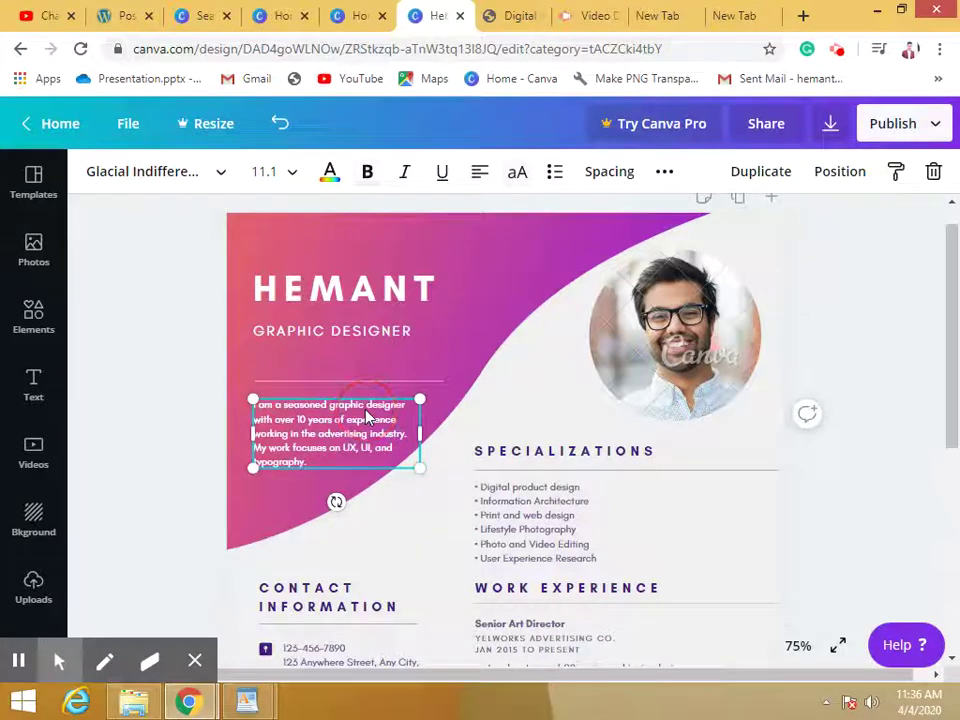
double_click(318, 452)
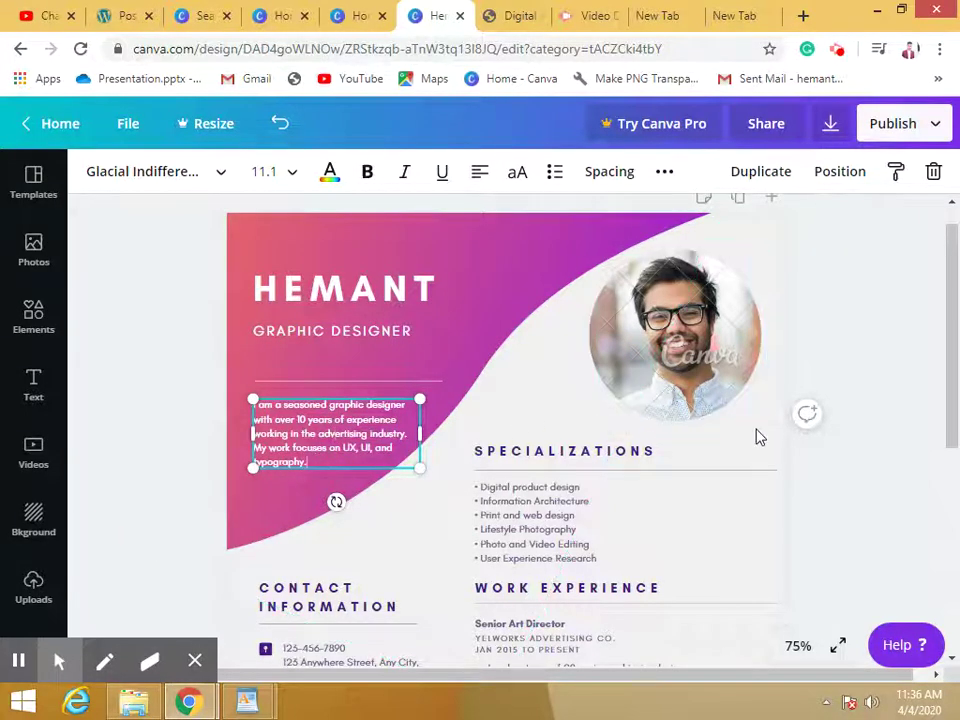
scroll(950, 345, "down", 1)
left_click(913, 345)
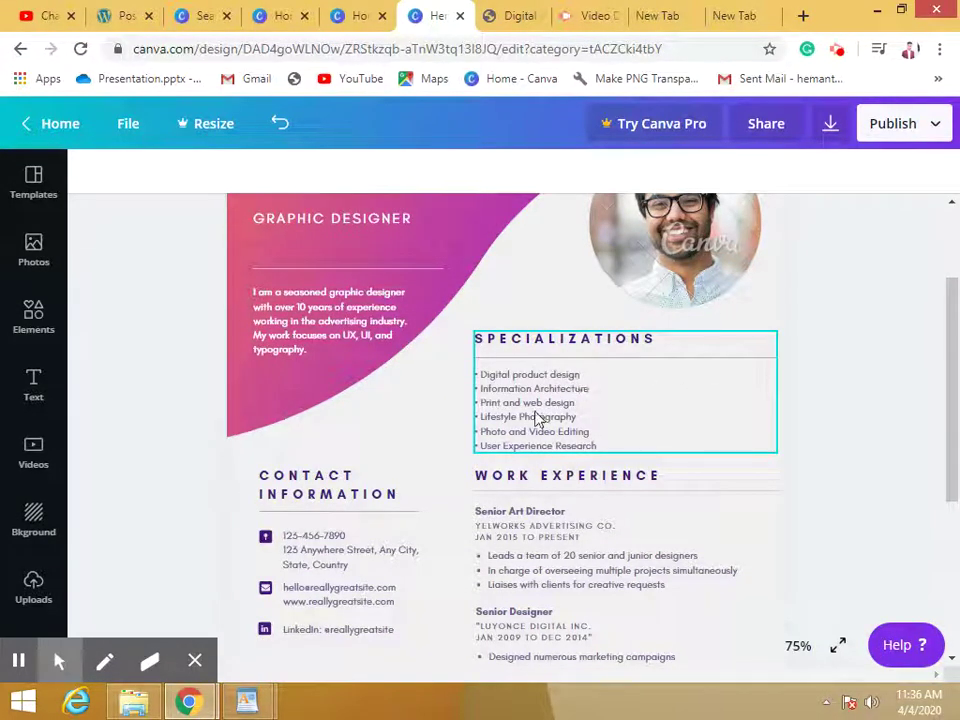
Step: Replace the first bullet under Specializations with "Web designer"
left_click(588, 383)
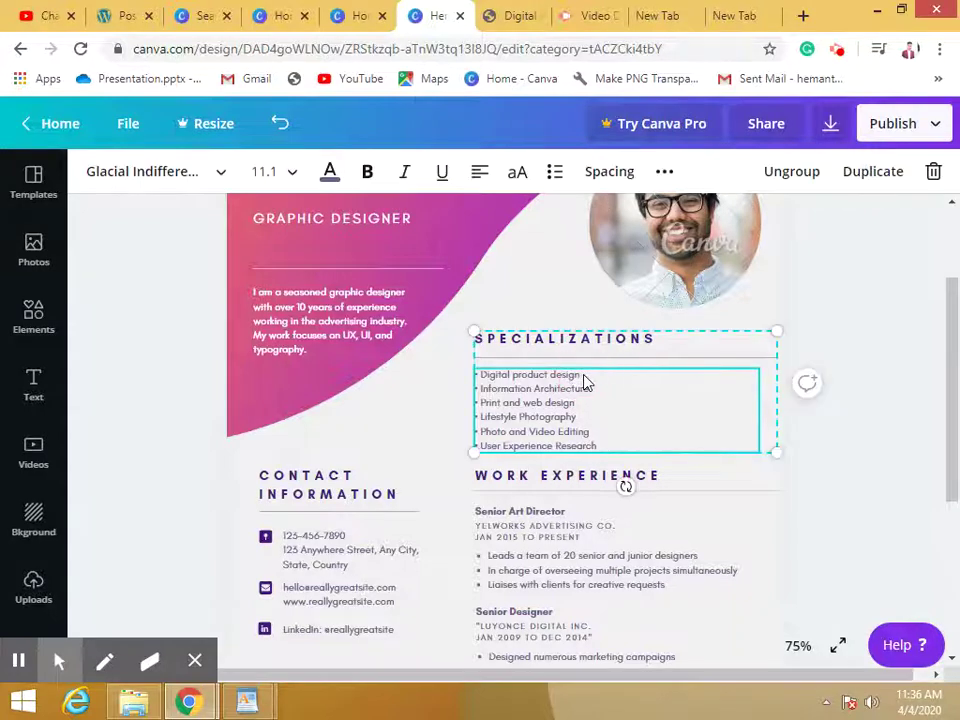
key("BackSpace")
key("BackSpace")
key("BackSpace")
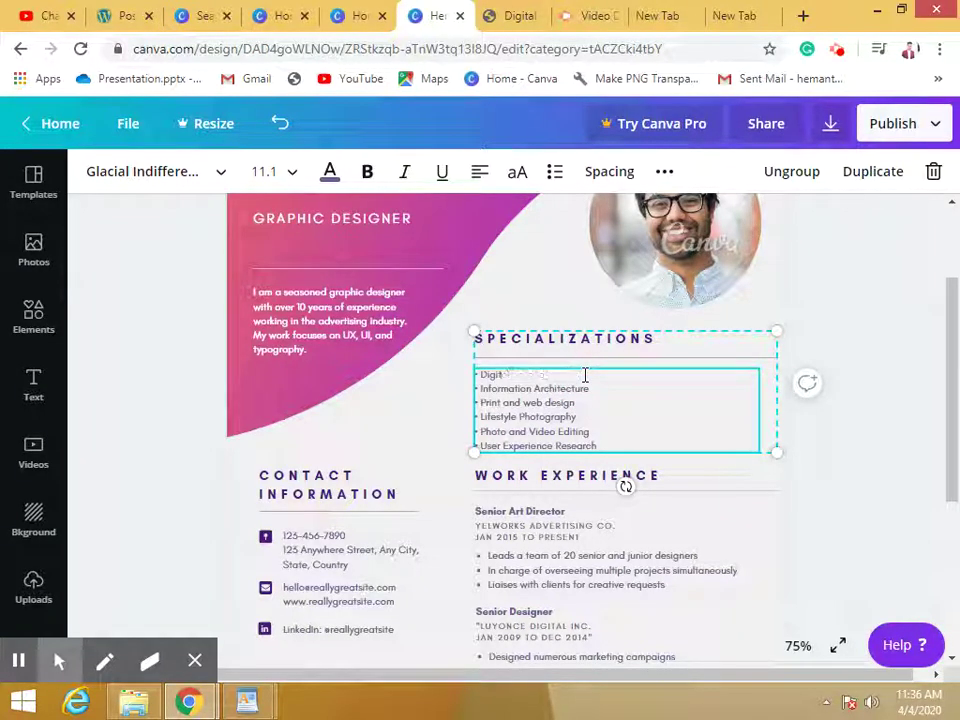
key("BackSpace")
key("BackSpace")
key("BackSpace")
key("BackSpace")
type("Web de")
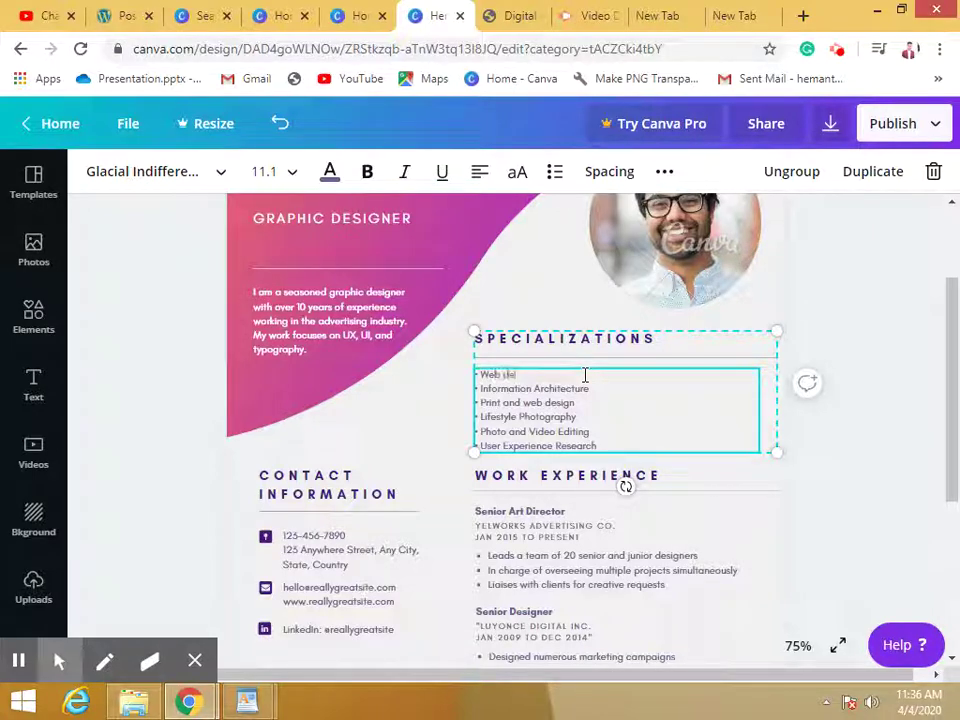
type("signer")
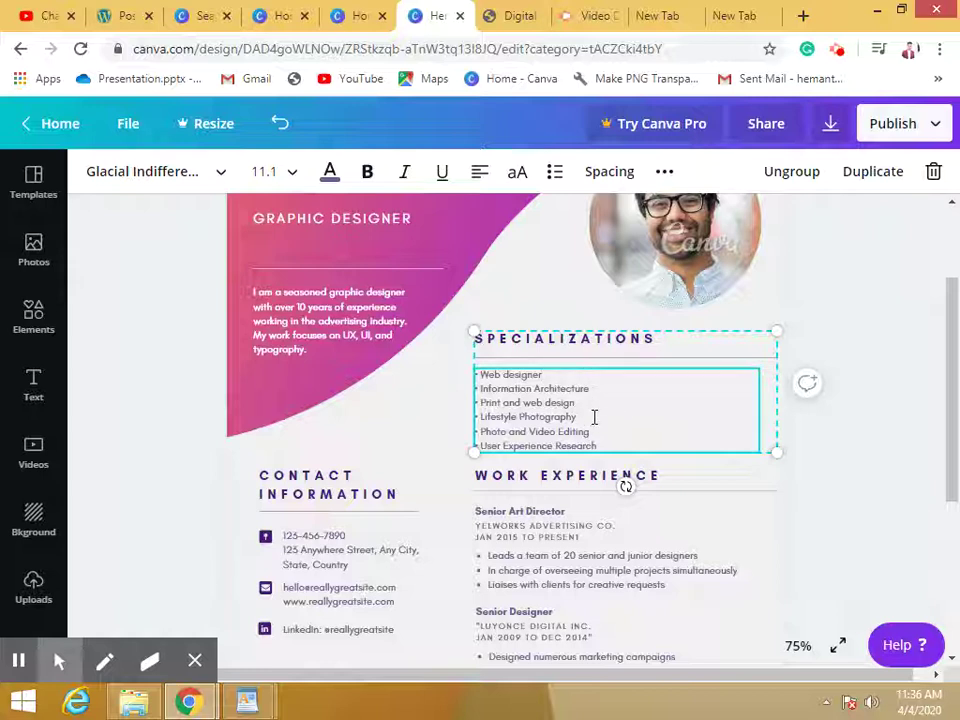
left_click(893, 412)
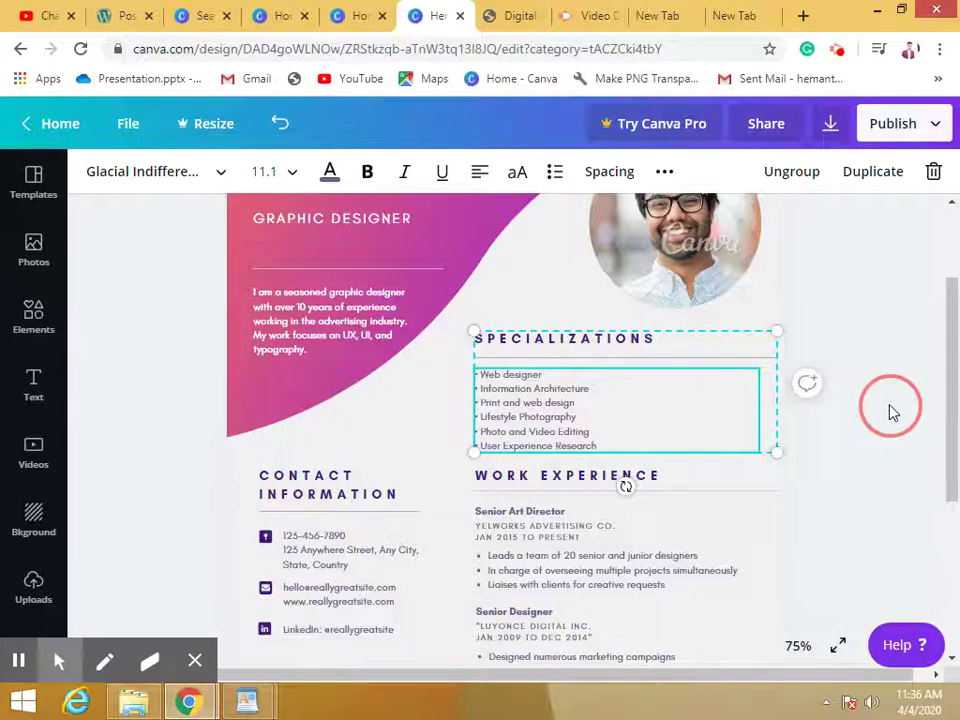
left_click_drag(950, 330, 955, 428)
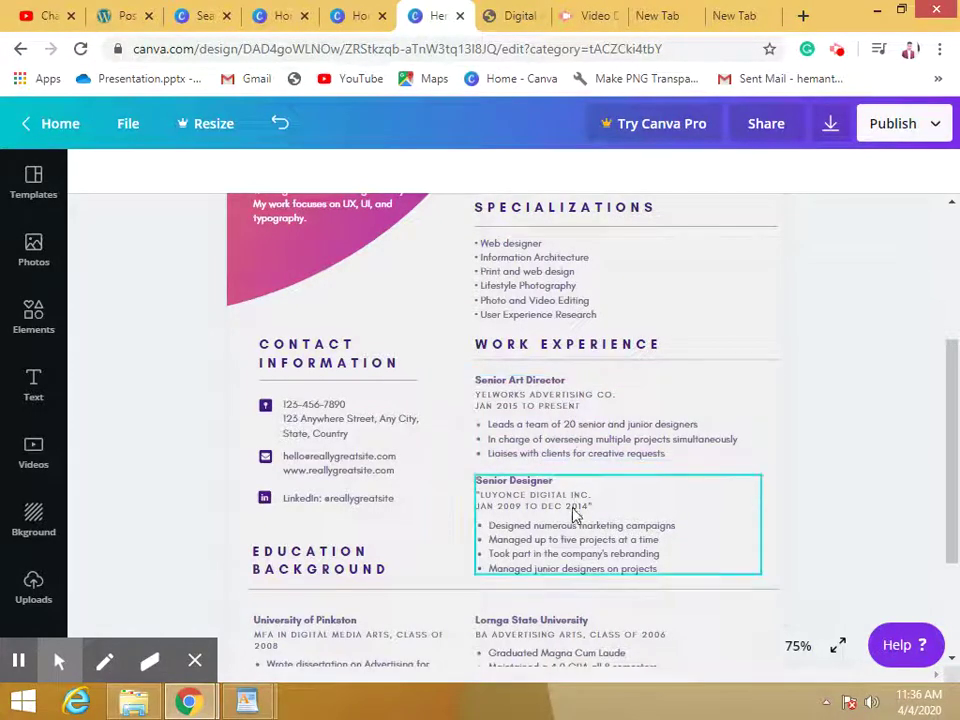
Step: Review the resume from the education and work experience sections back up to the profile summary and header
left_click_drag(952, 412, 957, 513)
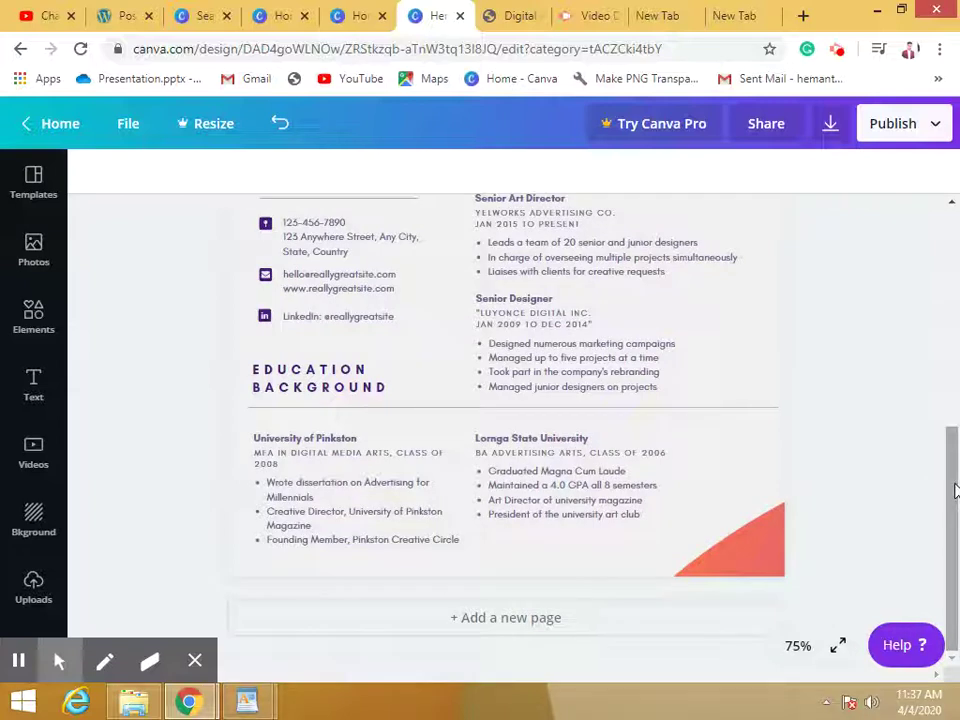
left_click_drag(956, 489, 955, 475)
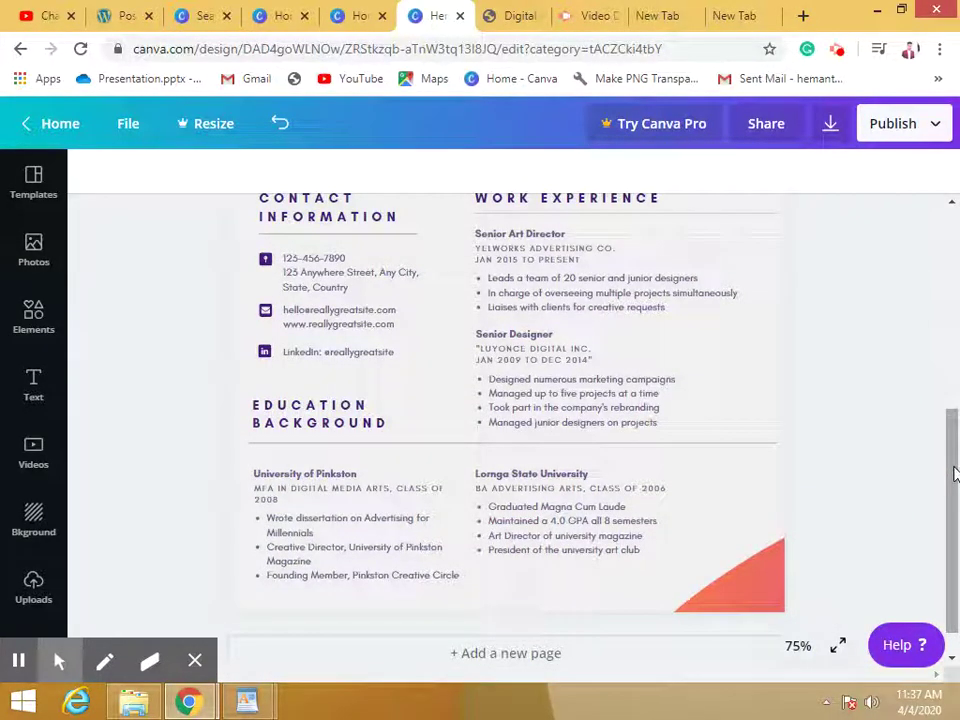
left_click_drag(955, 475, 955, 493)
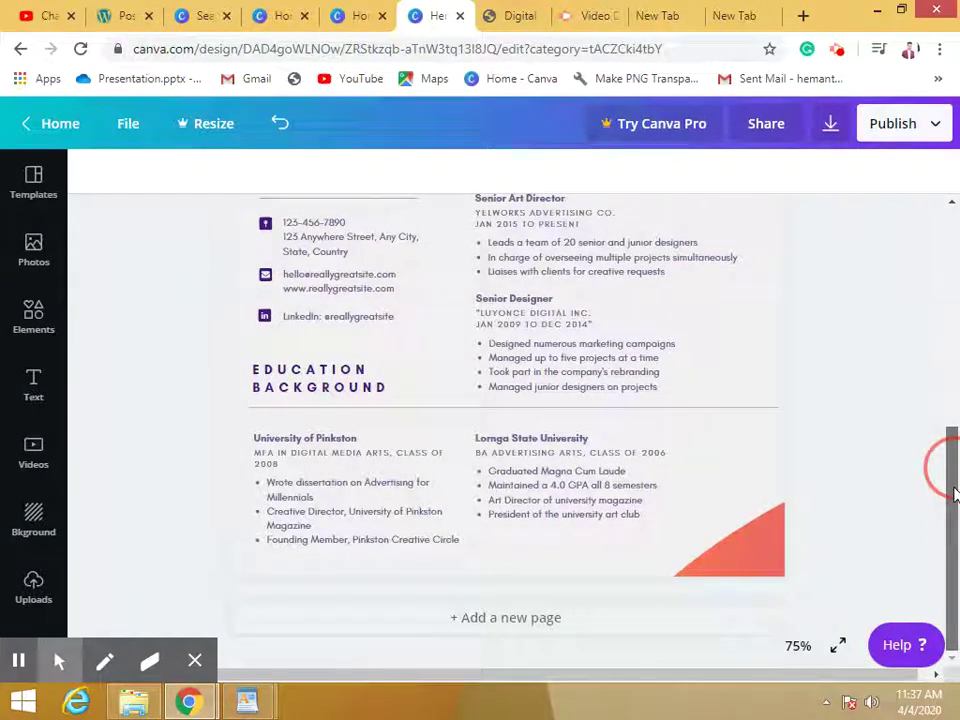
left_click_drag(955, 493, 955, 453)
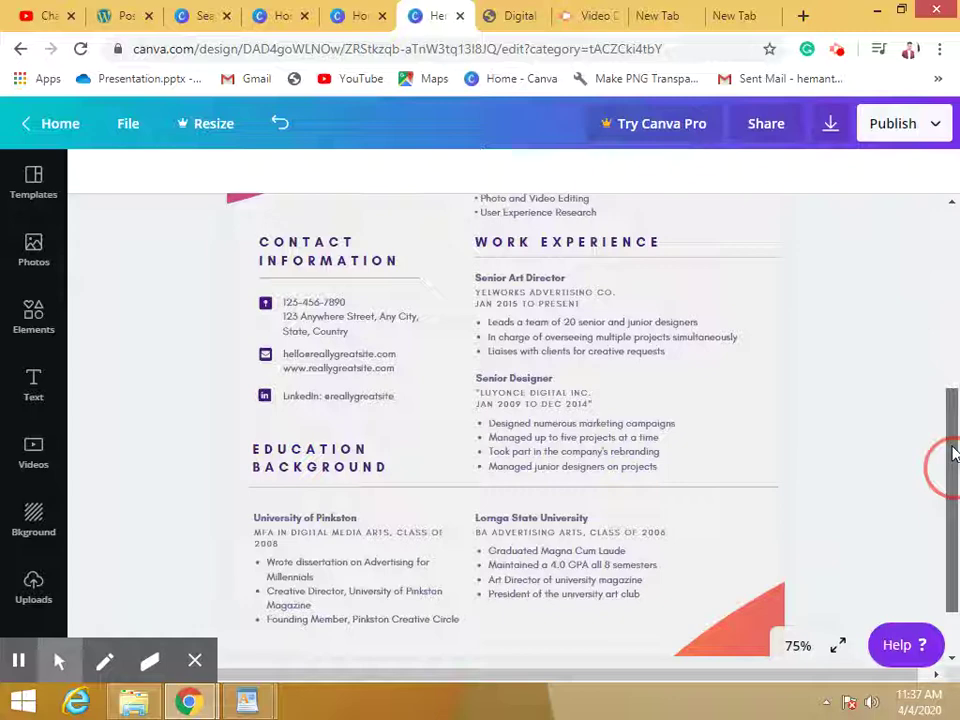
left_click_drag(952, 432, 952, 390)
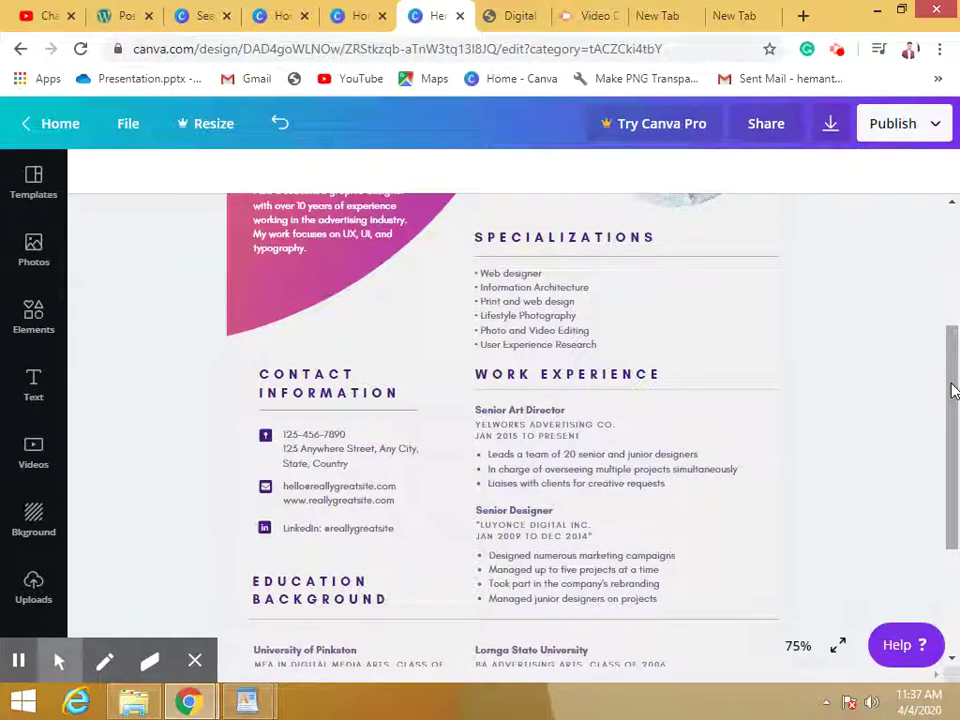
left_click_drag(954, 398, 949, 313)
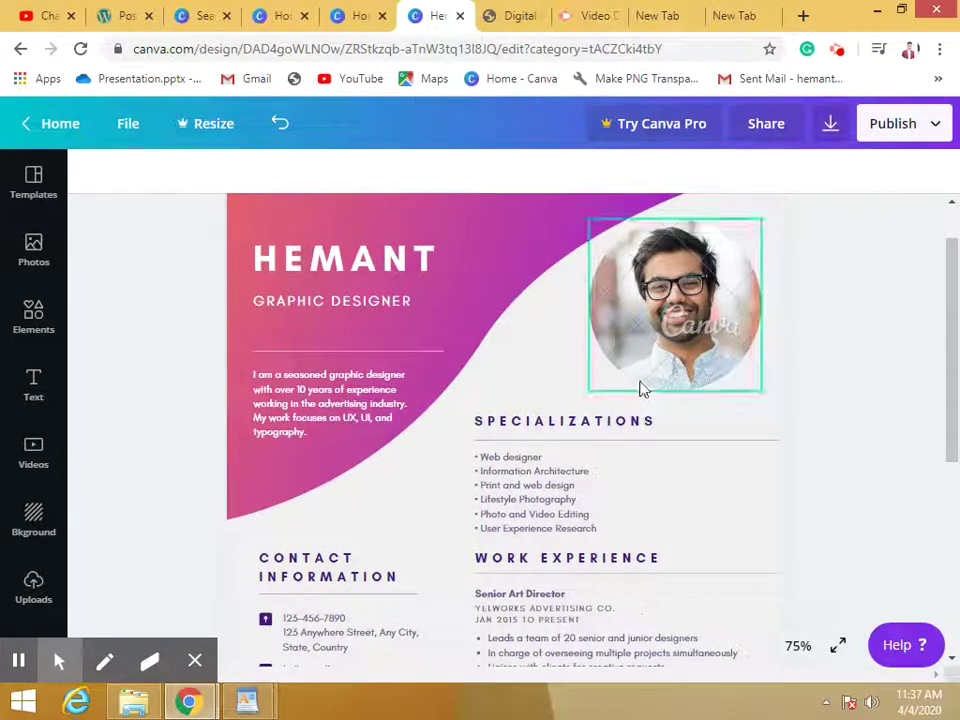
left_click(305, 418)
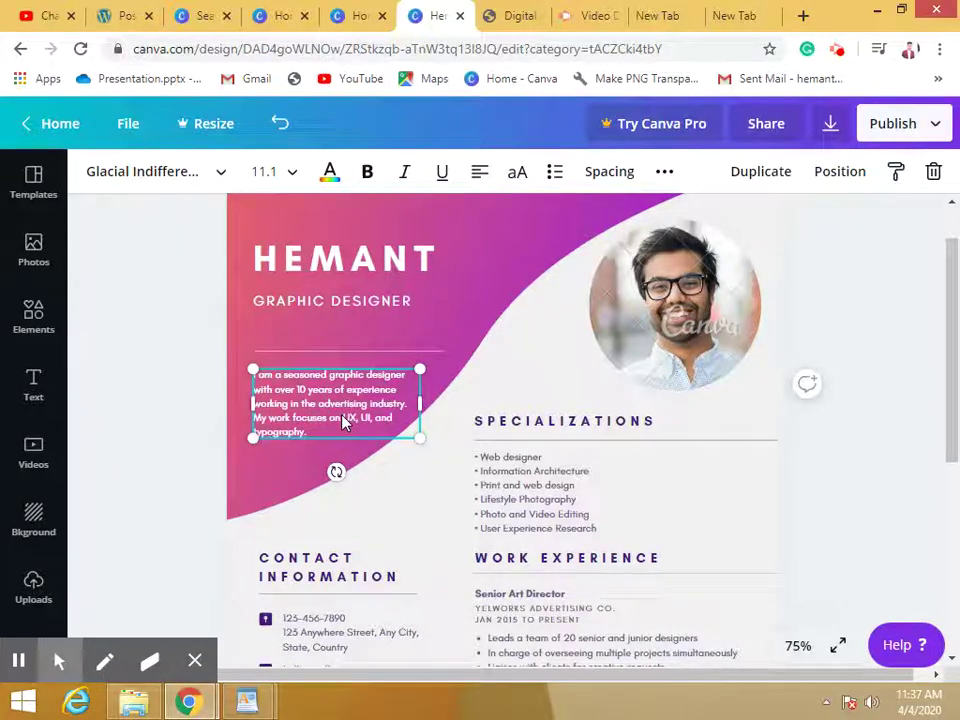
left_click(421, 509)
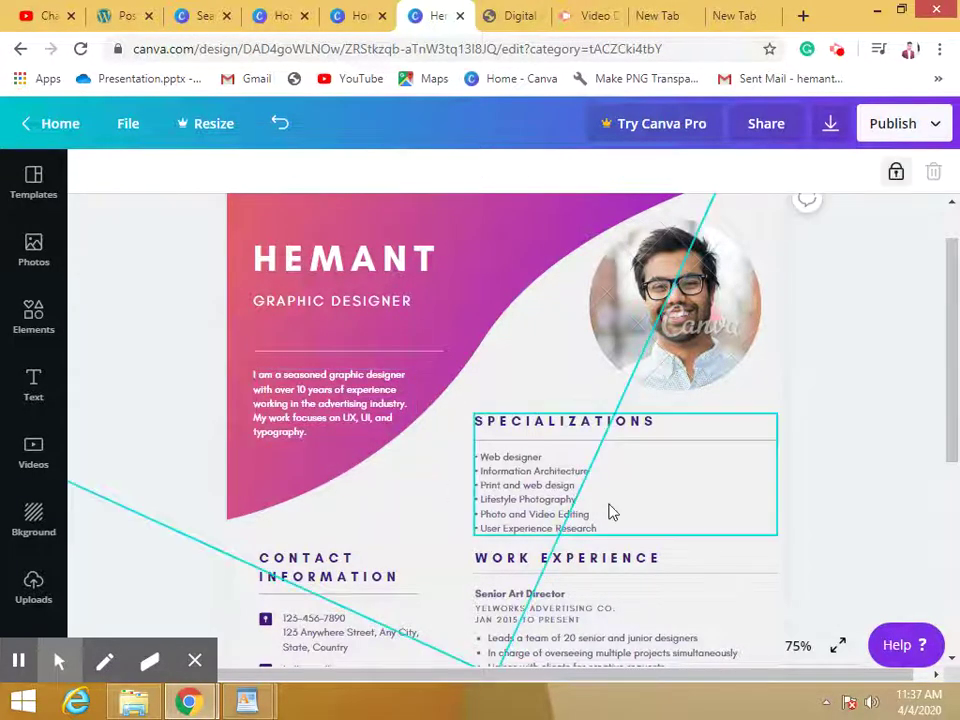
left_click(882, 454)
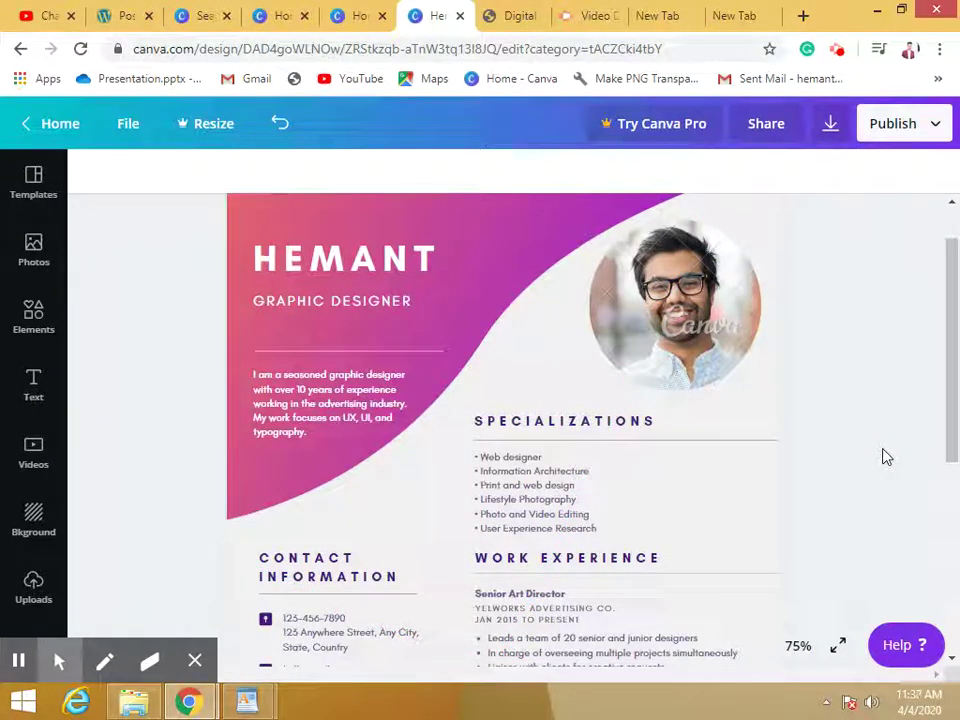
Step: Preview the whole resume page in full screen and return to the editor
left_click(838, 646)
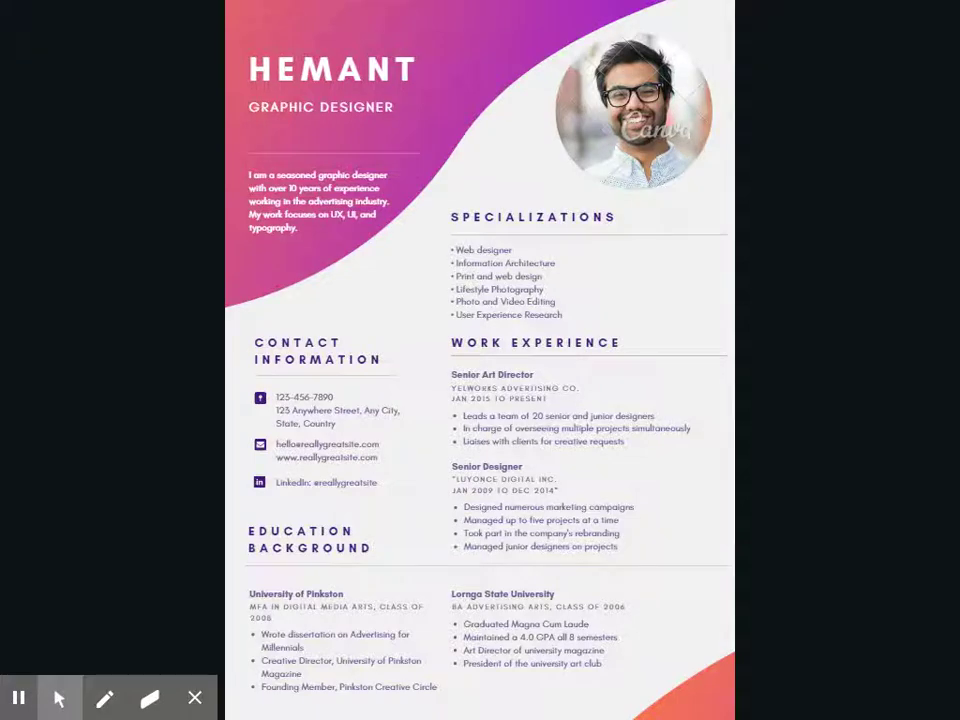
key("Escape")
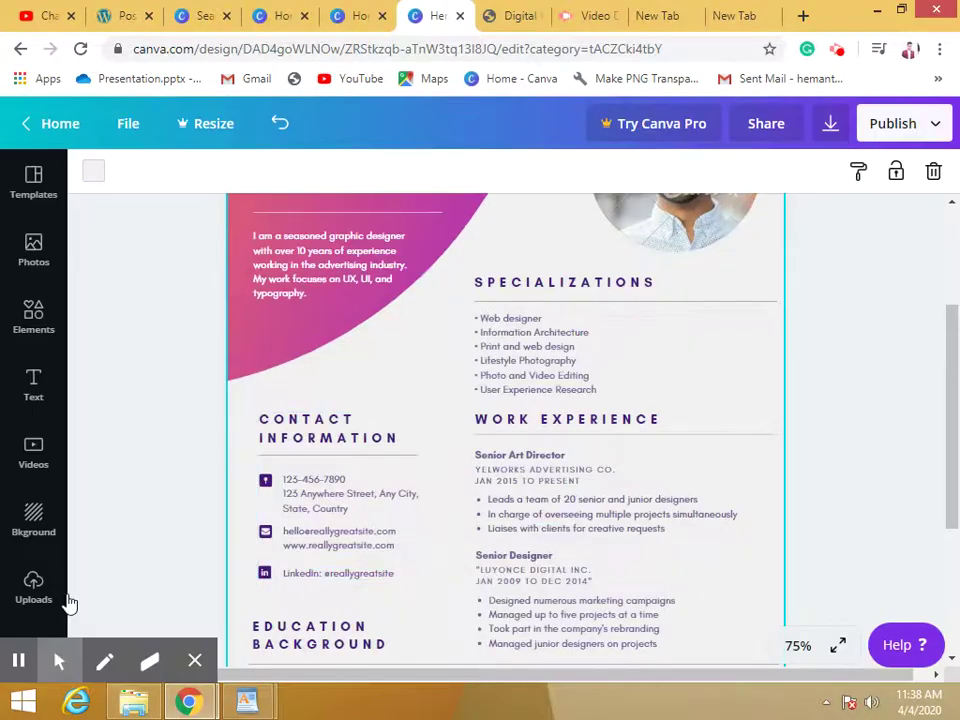
scroll(218, 538, "down", 5)
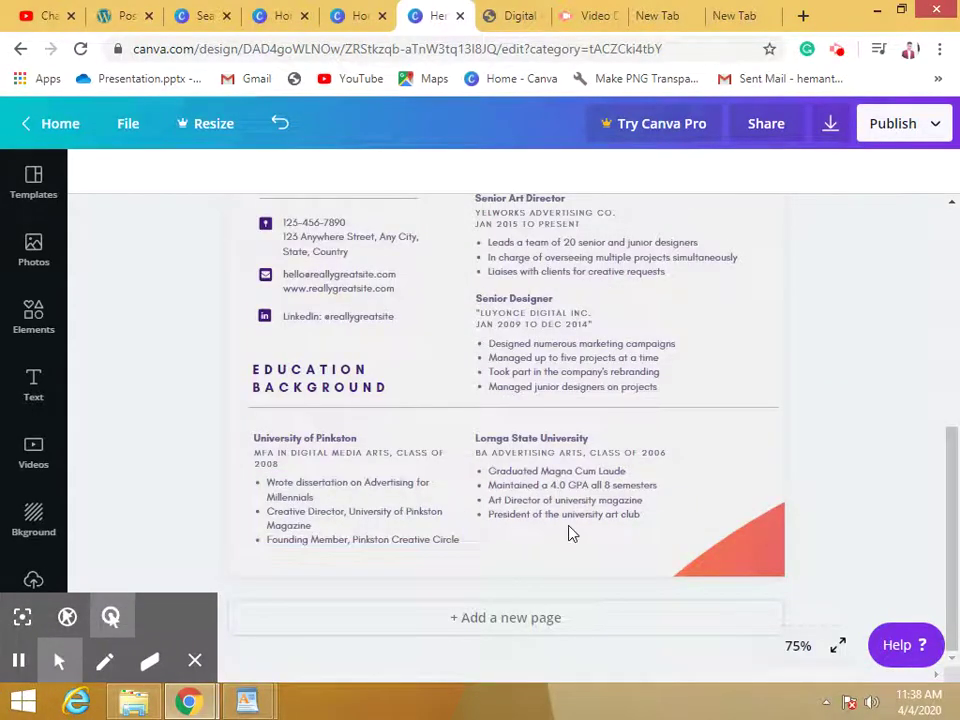
left_click(837, 647)
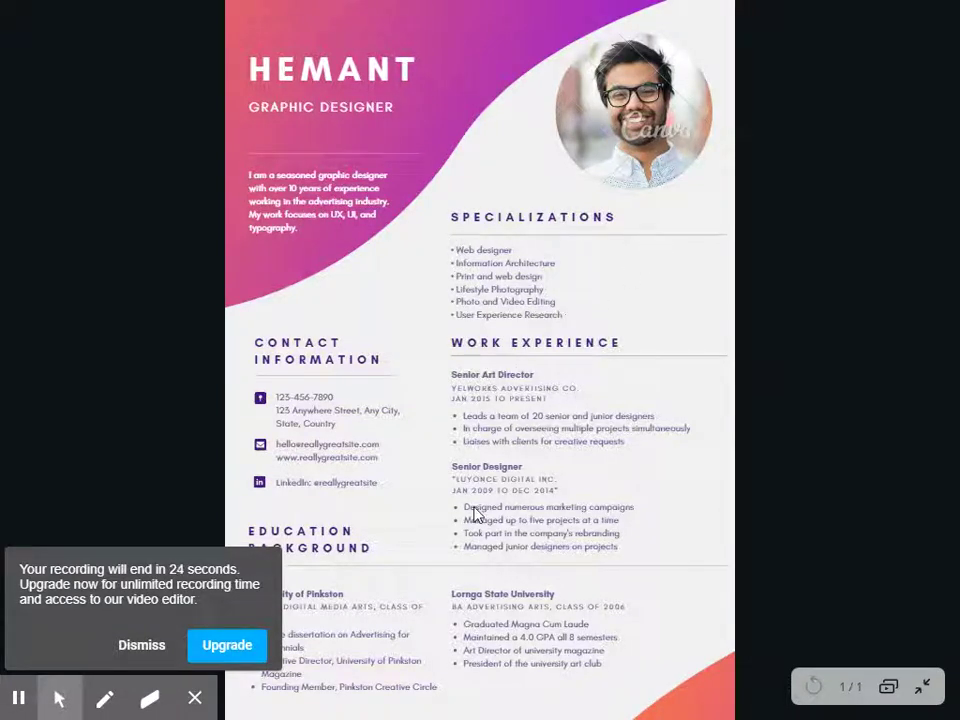
left_click(144, 647)
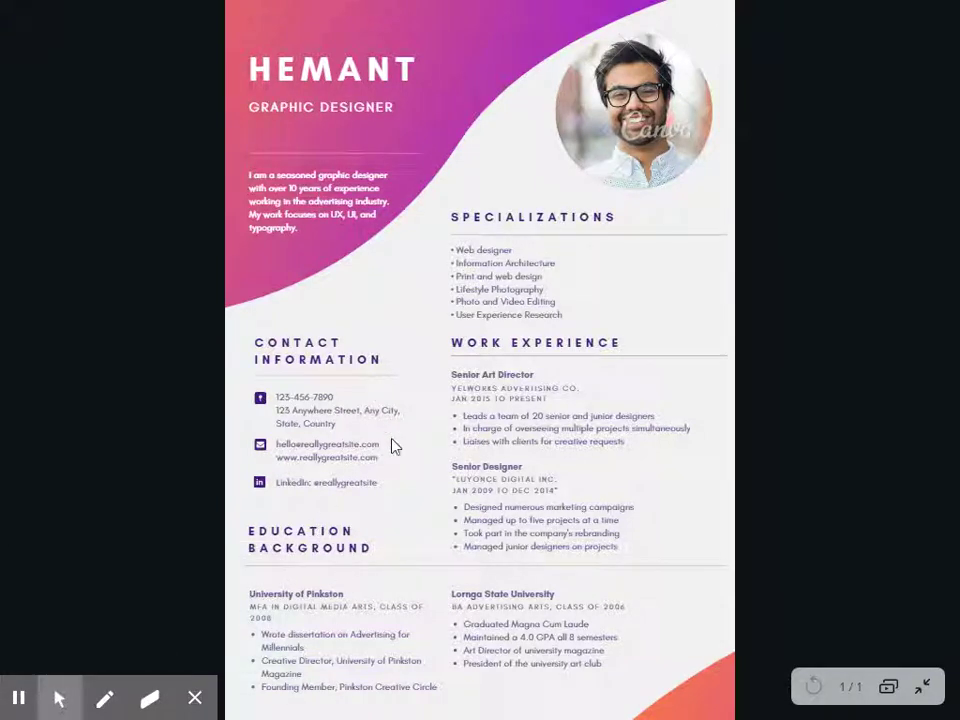
key("Escape")
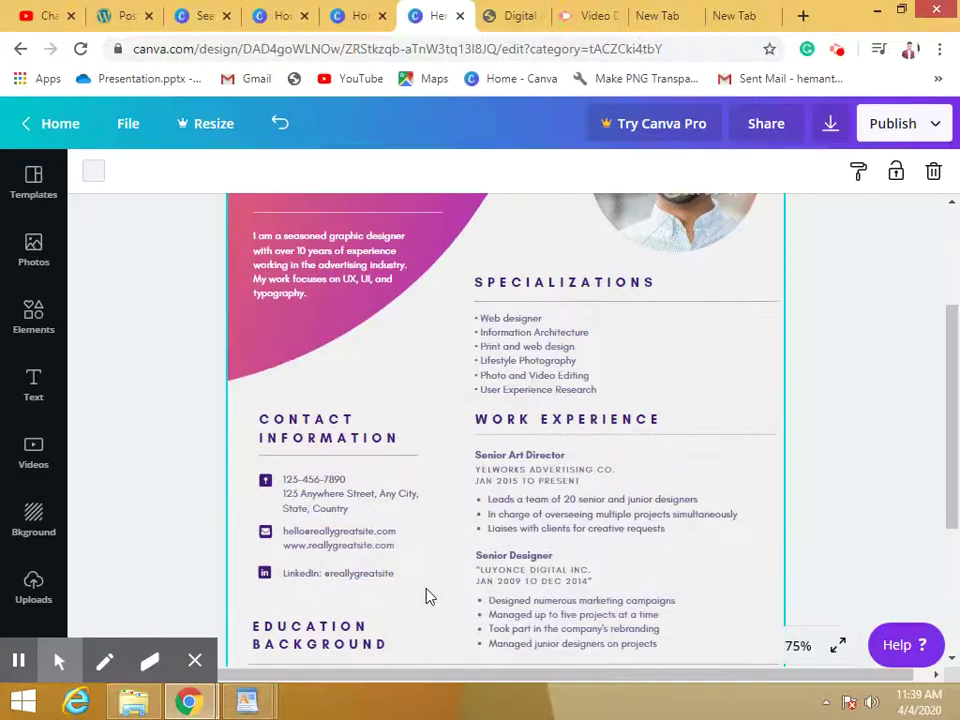
left_click(838, 645)
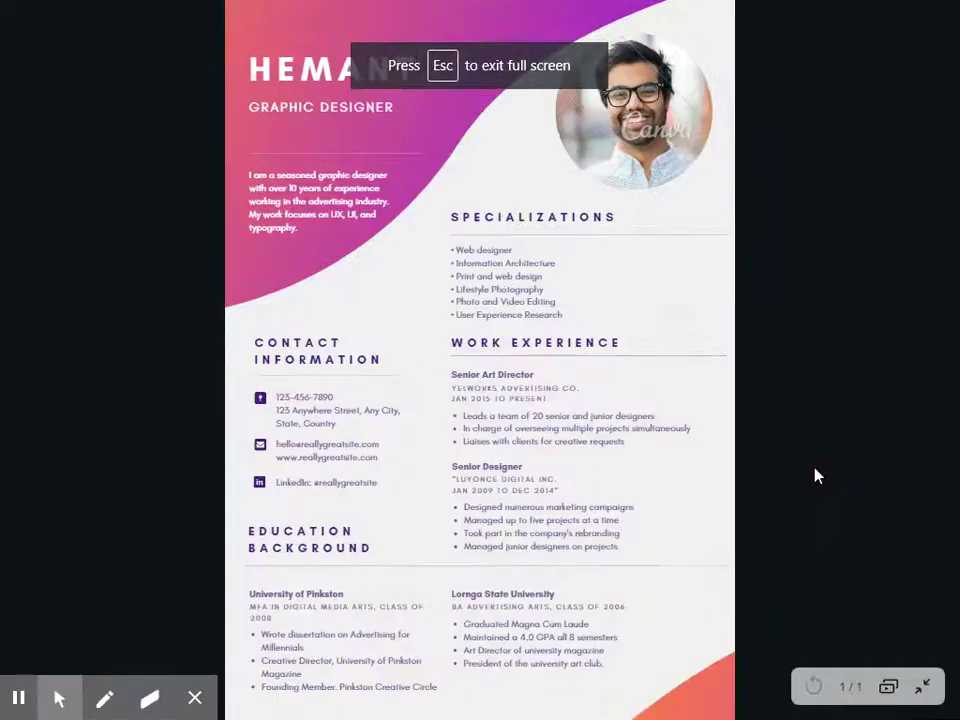
key("Escape")
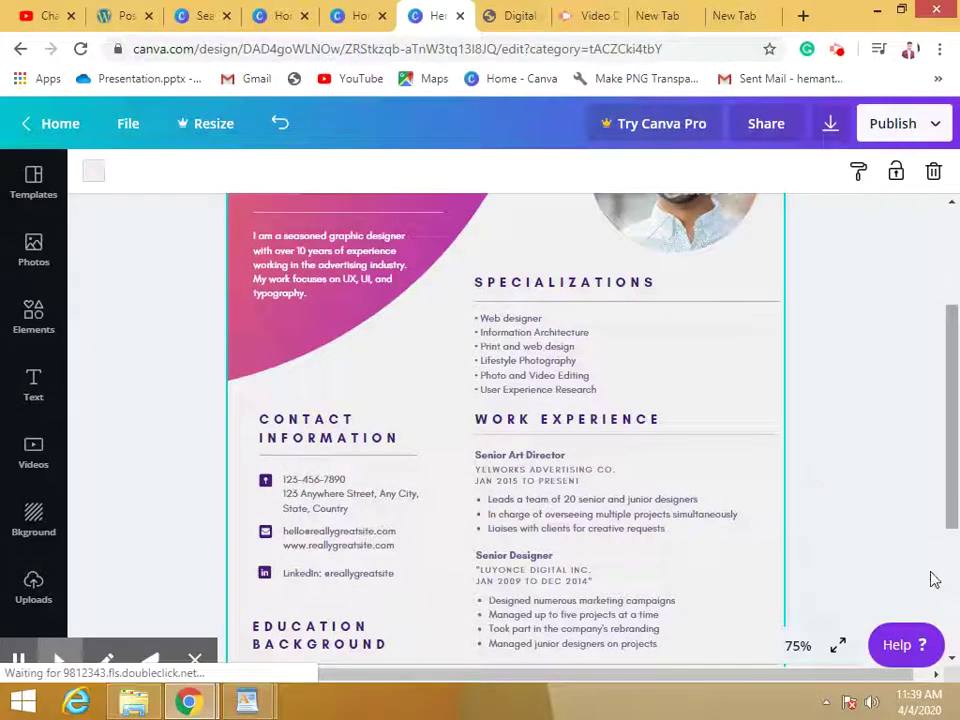
Step: Set the page zoom to 50% and look over the resume's lower sections
left_click(798, 646)
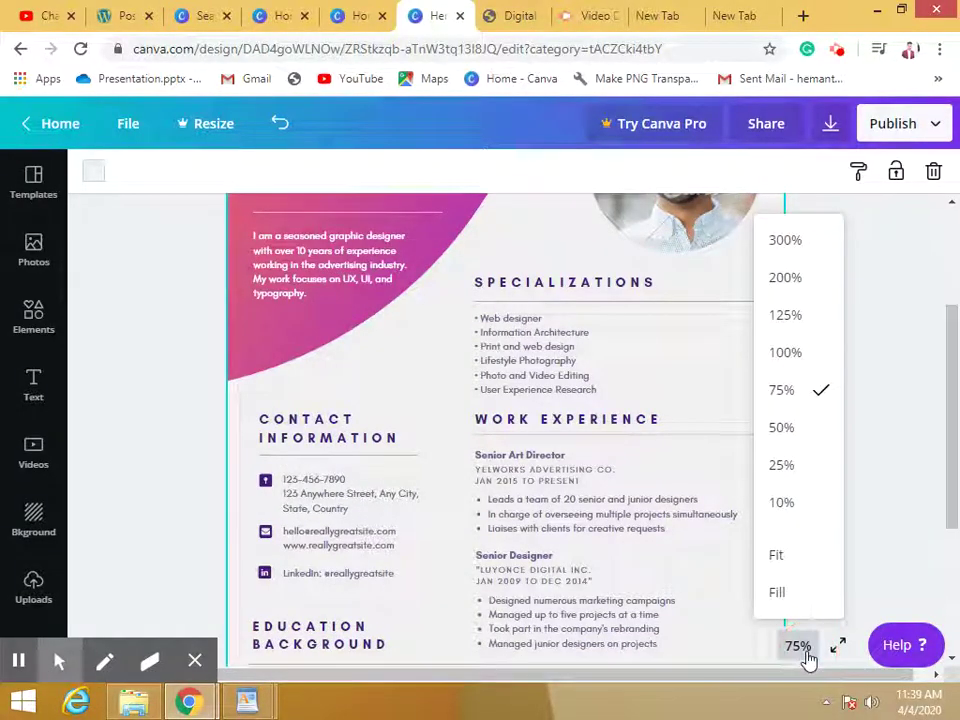
left_click(797, 439)
left_click_drag(948, 375, 930, 394)
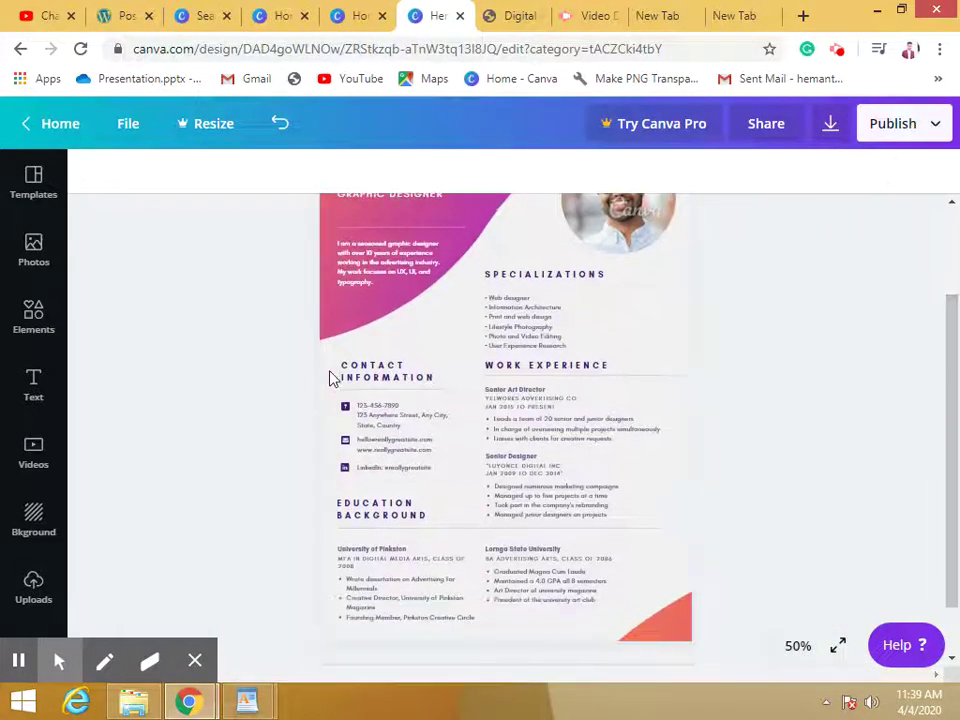